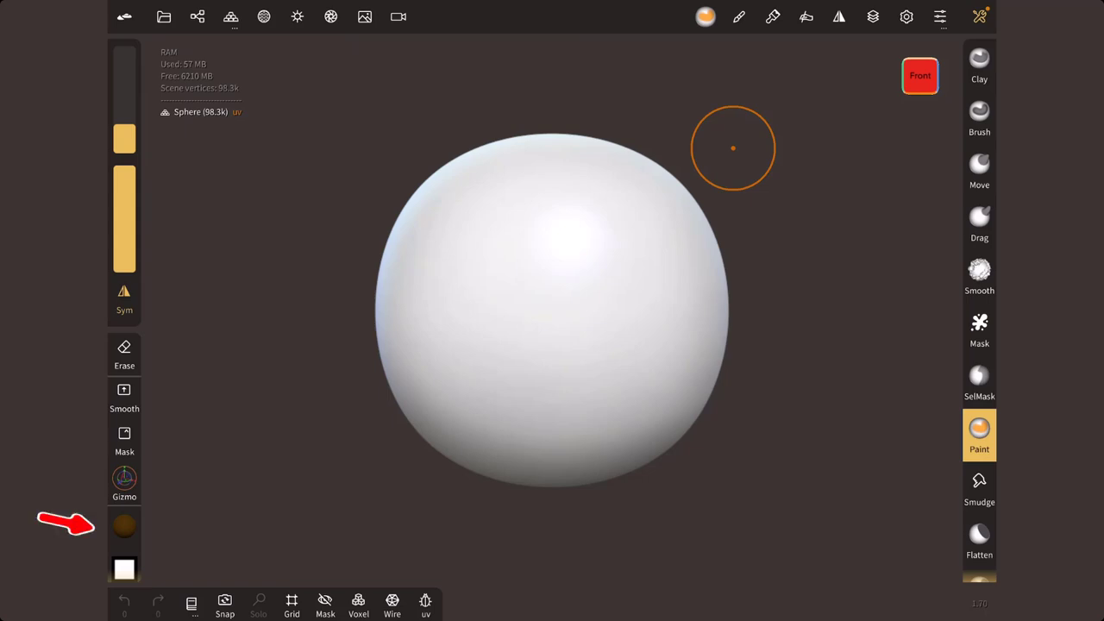
- Paint a mirrored brown U-shaped stroke down the front of the white sphere
click(125, 526)
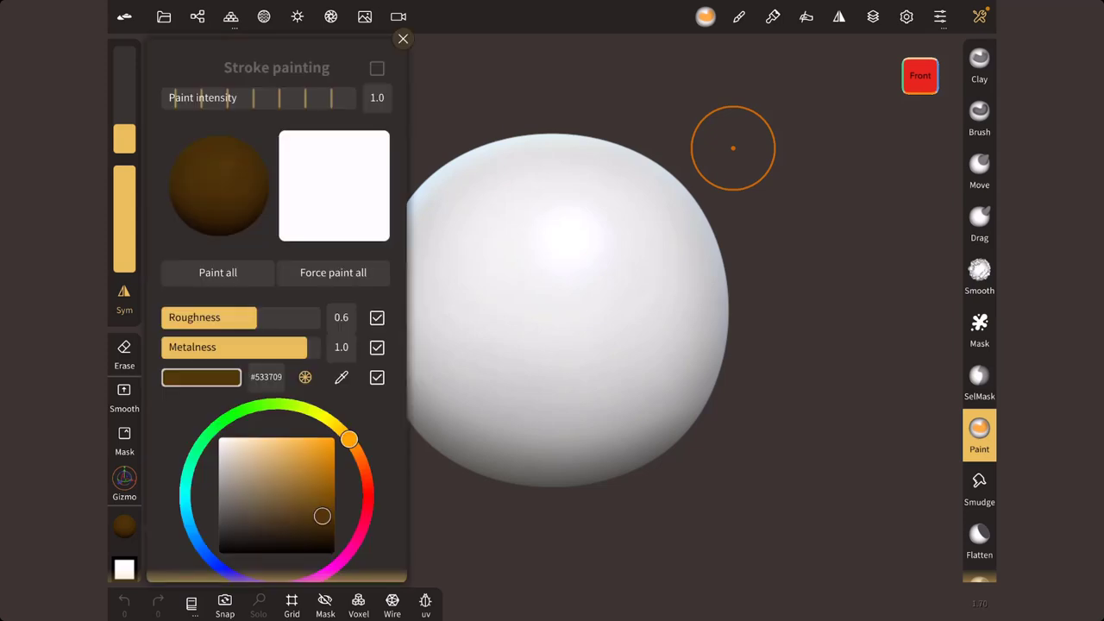
mouse_move(596, 238)
mouse_down()
mouse_move(646, 320)
mouse_move(634, 372)
mouse_move(565, 415)
mouse_up()
click(297, 16)
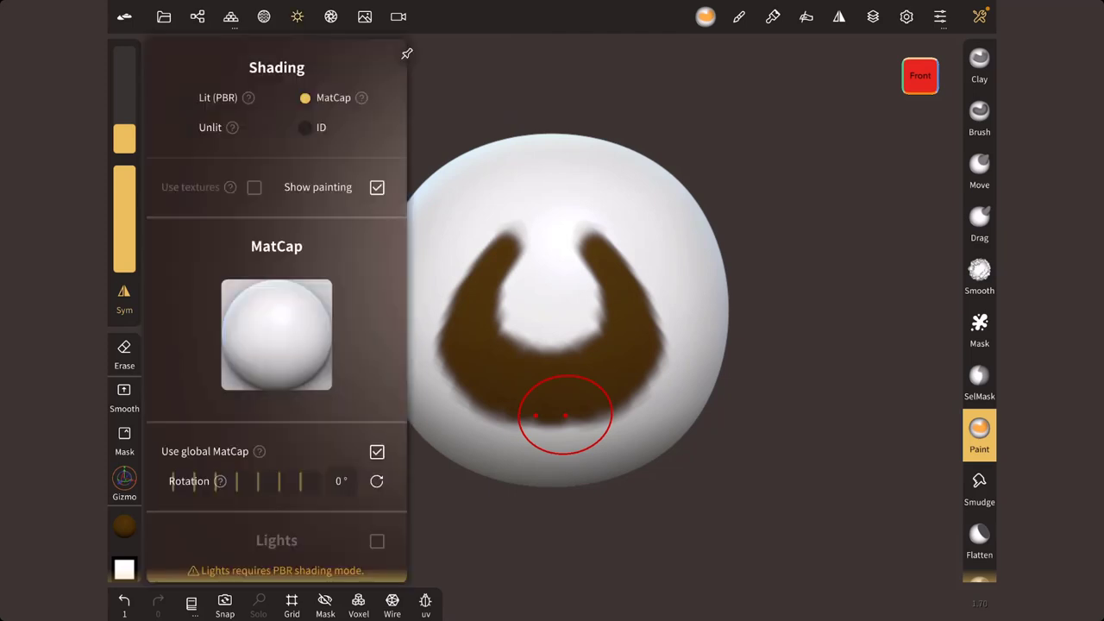
click(429, 107)
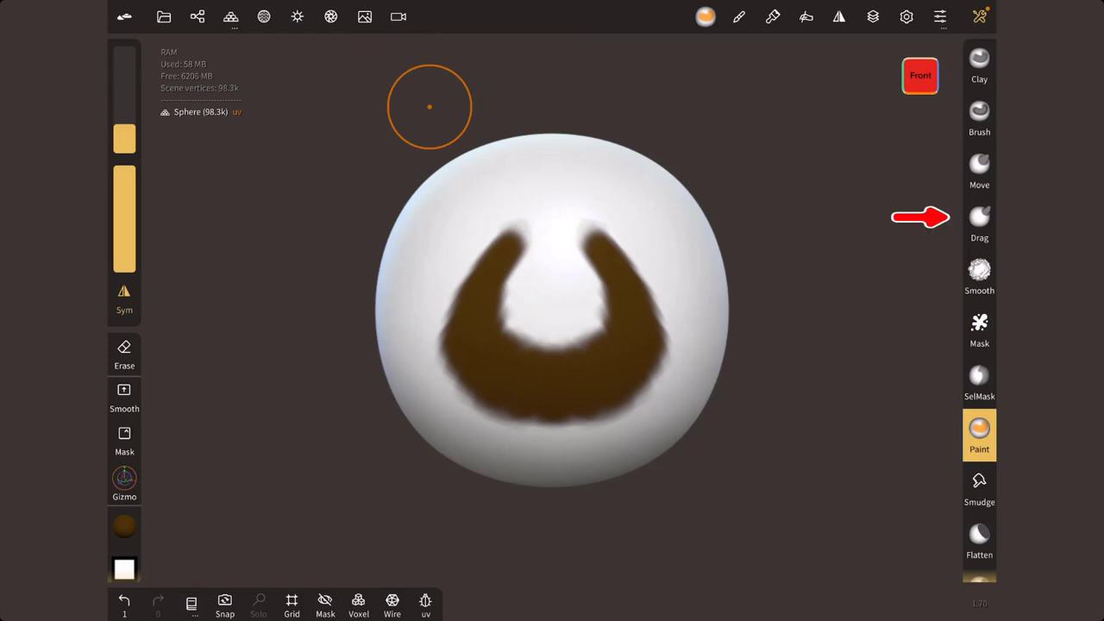
- With the Drag brush, pull mirrored strands down from the sphere's top over the brown band
click(979, 220)
drag(406, 250, 367, 384)
drag(392, 276, 347, 361)
mouse_move(388, 220)
mouse_down()
mouse_move(346, 302)
mouse_move(379, 342)
mouse_up()
drag(432, 233, 444, 380)
mouse_move(500, 237)
mouse_down()
mouse_move(511, 452)
mouse_move(547, 436)
mouse_up()
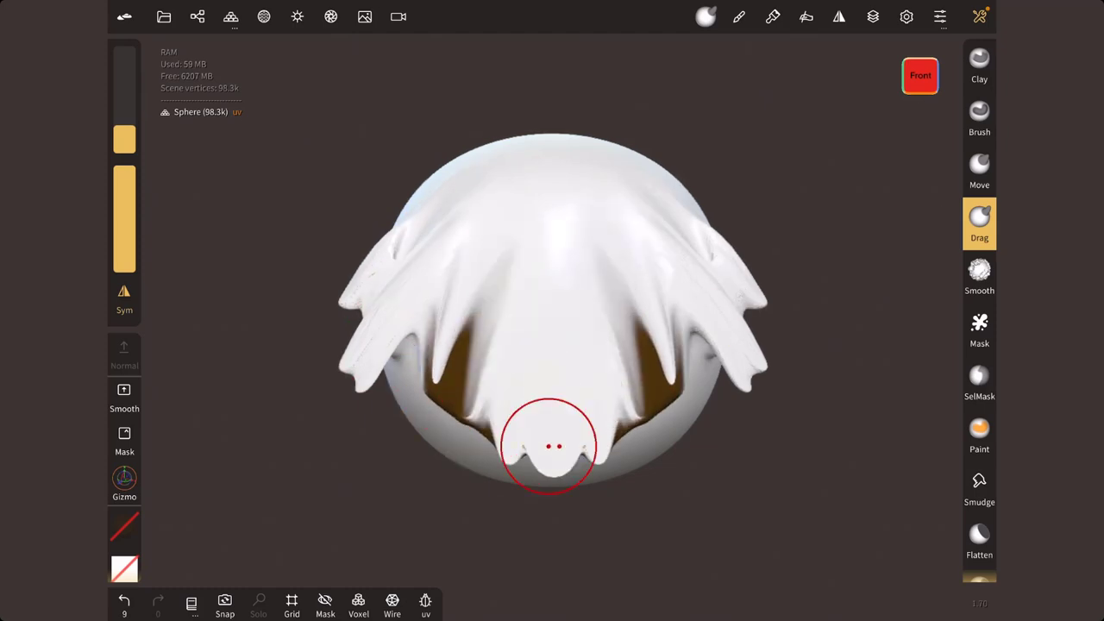
drag(829, 388, 863, 328)
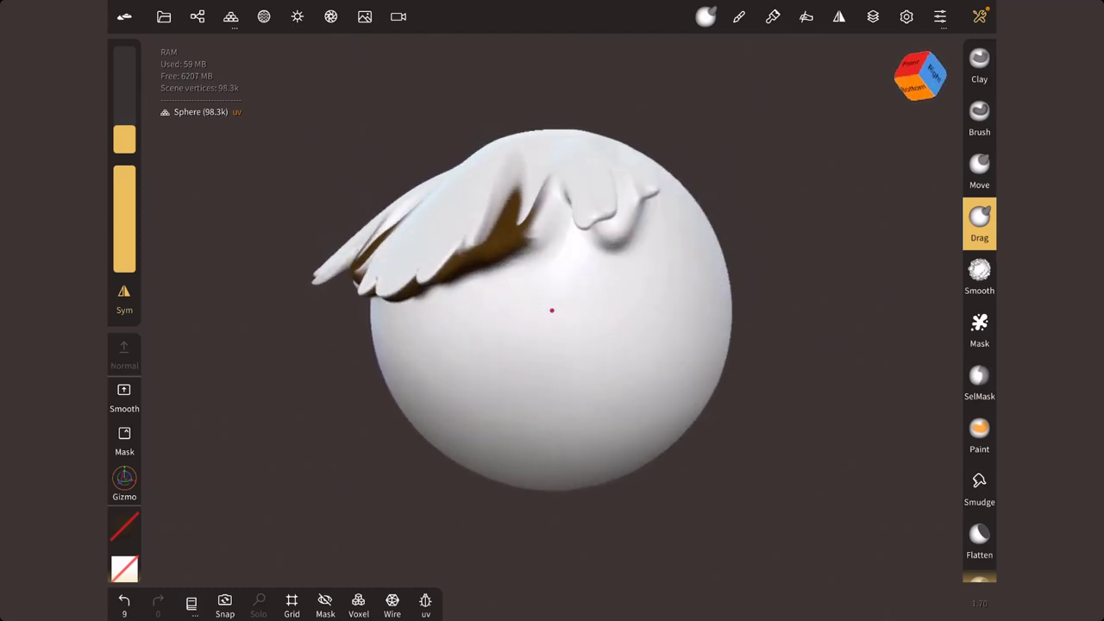
- From a three-quarter angle, pull tall spikes up along the upper edge, then return to Front
drag(634, 194, 648, 209)
drag(418, 216, 402, 86)
drag(492, 173, 489, 58)
drag(585, 160, 589, 54)
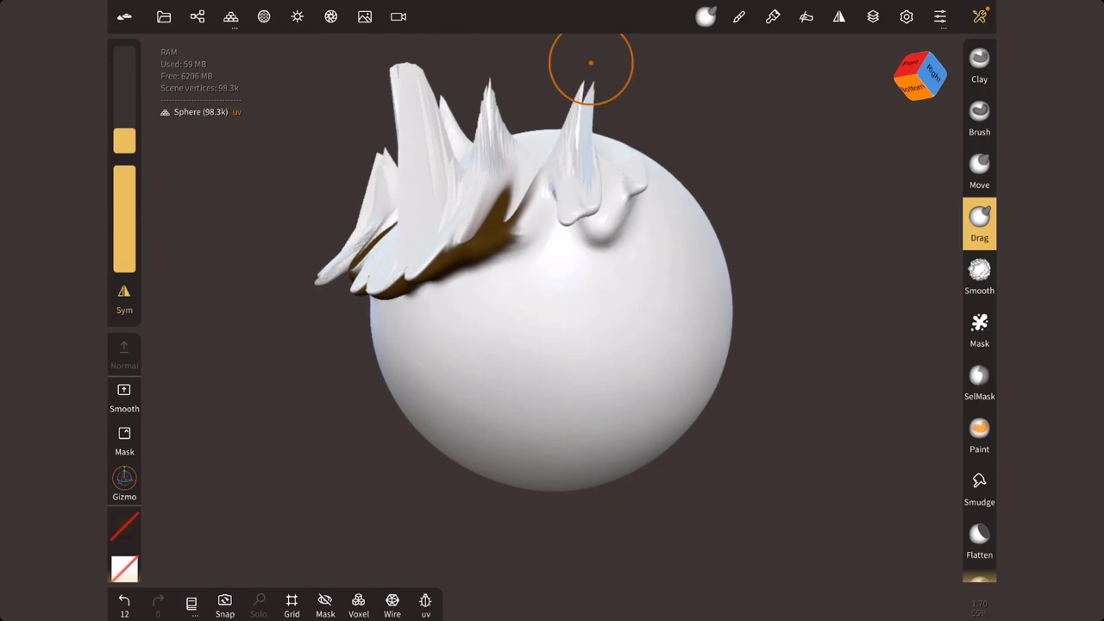
drag(636, 177, 658, 111)
drag(681, 194, 706, 132)
drag(706, 220, 728, 192)
mouse_move(829, 397)
mouse_down()
mouse_move(907, 388)
mouse_move(806, 515)
mouse_up()
drag(700, 385, 748, 244)
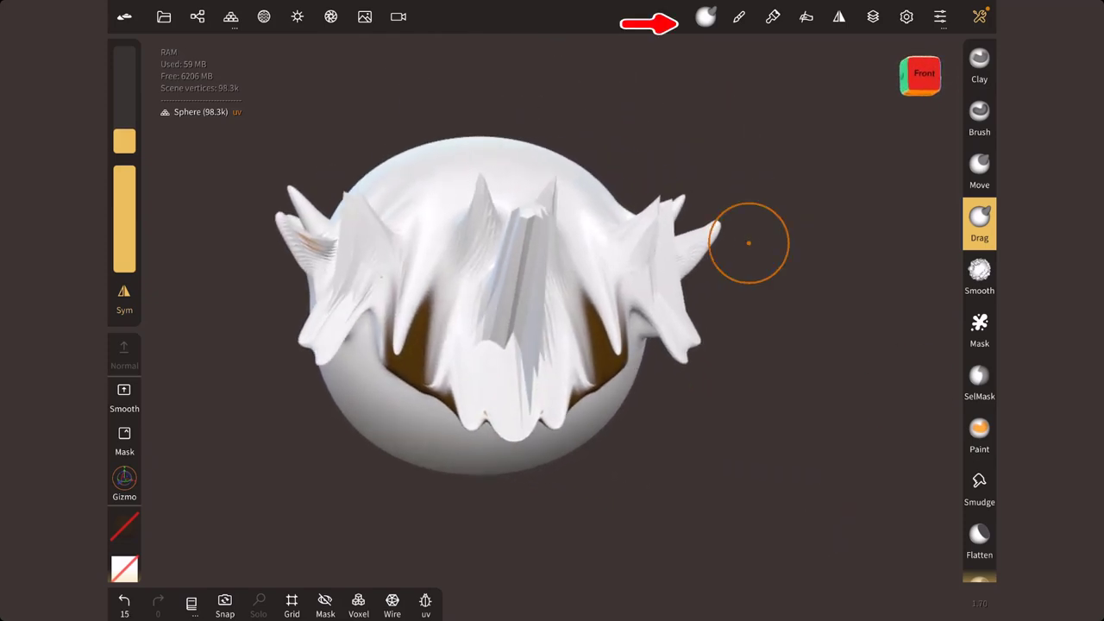
click(706, 17)
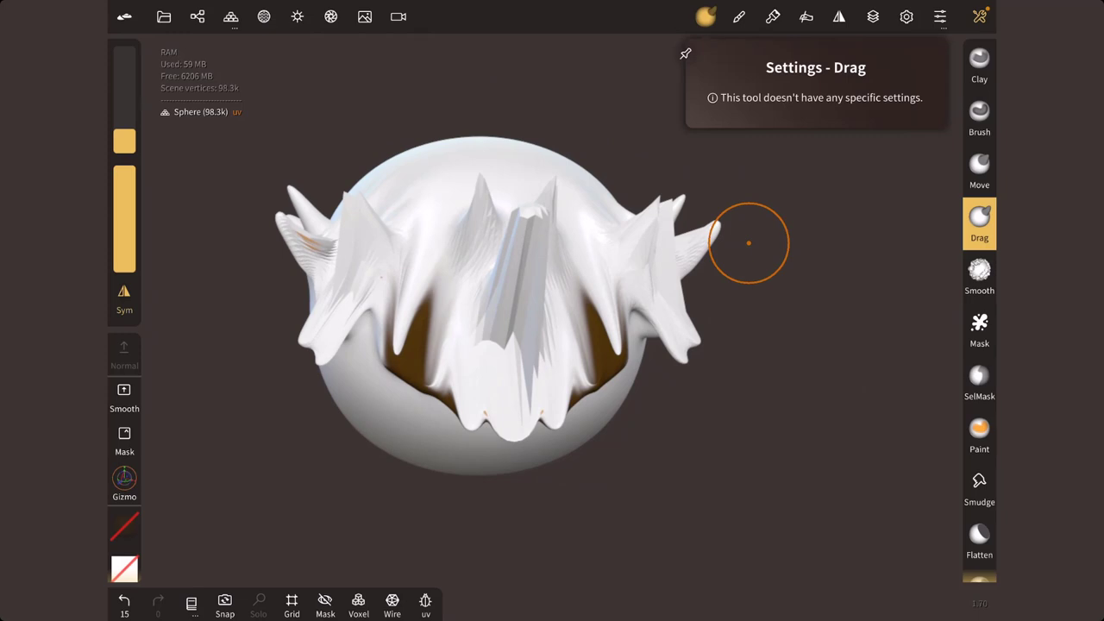
- Set the Paint colour to green and paint mirrored strokes across the middle
click(979, 433)
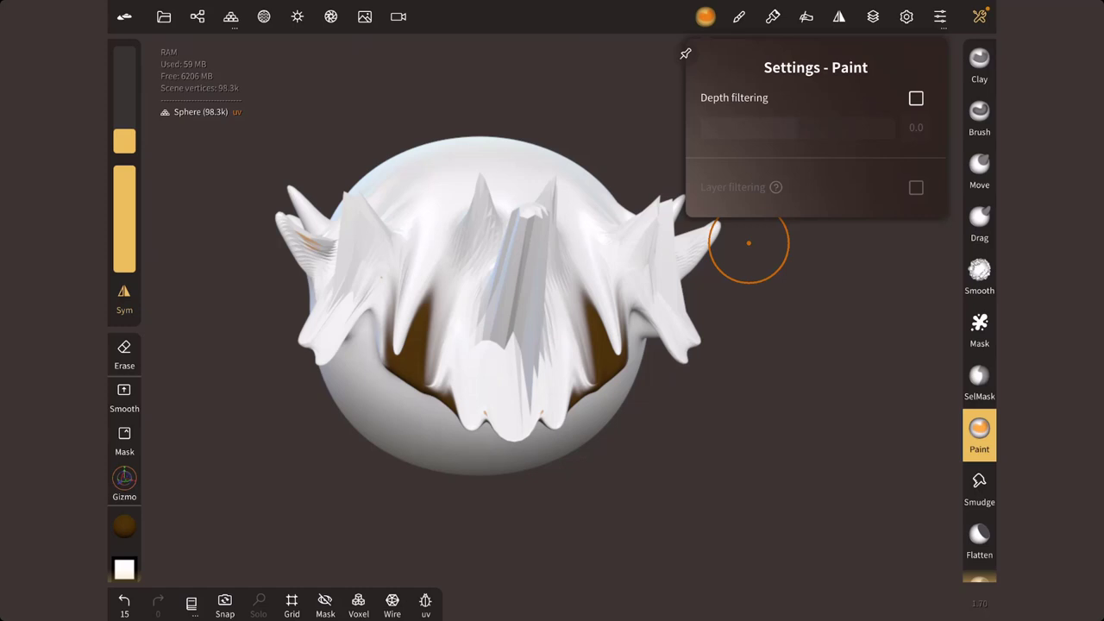
click(124, 527)
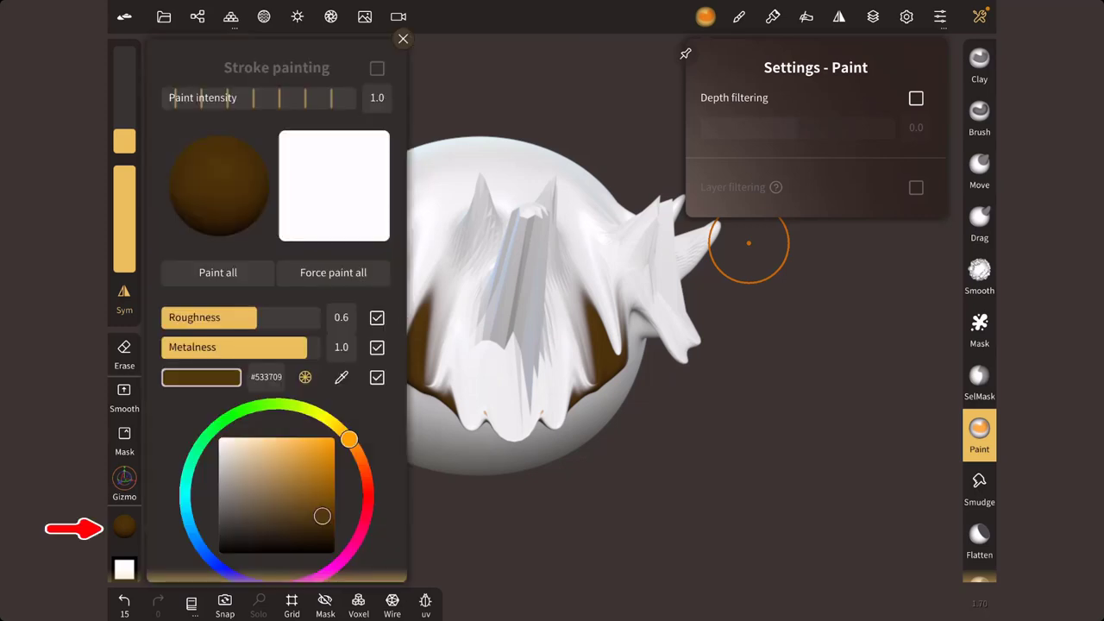
click(749, 244)
mouse_move(501, 276)
mouse_down()
mouse_move(457, 246)
mouse_move(471, 304)
mouse_up()
right_drag(471, 304, 710, 230)
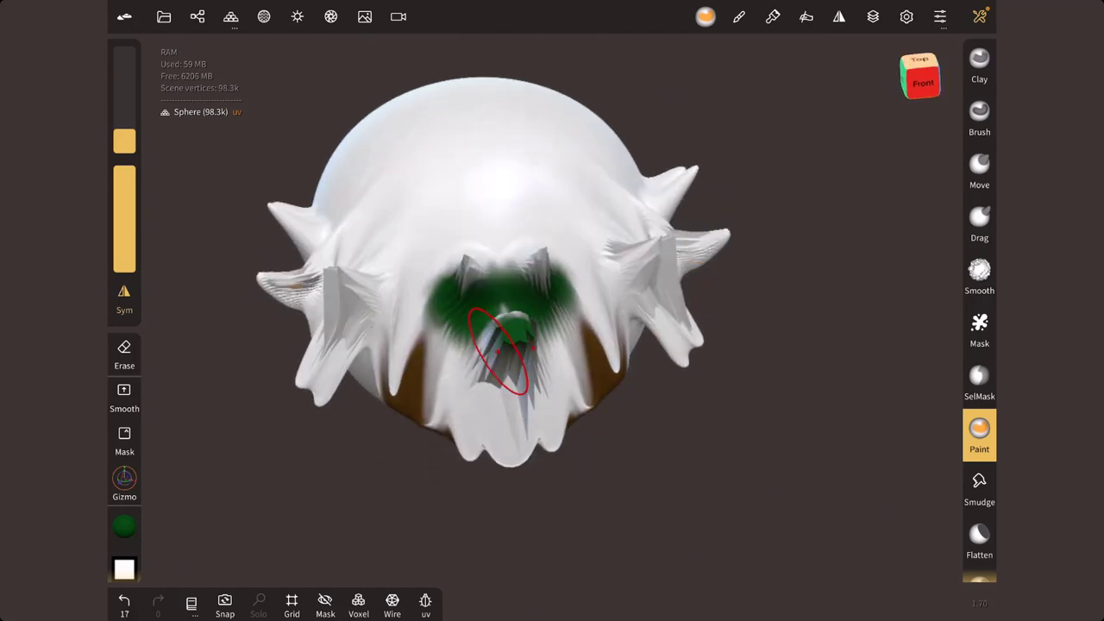
- Turn on paint depth filtering at -1.19 and paint more green over the strands
click(706, 16)
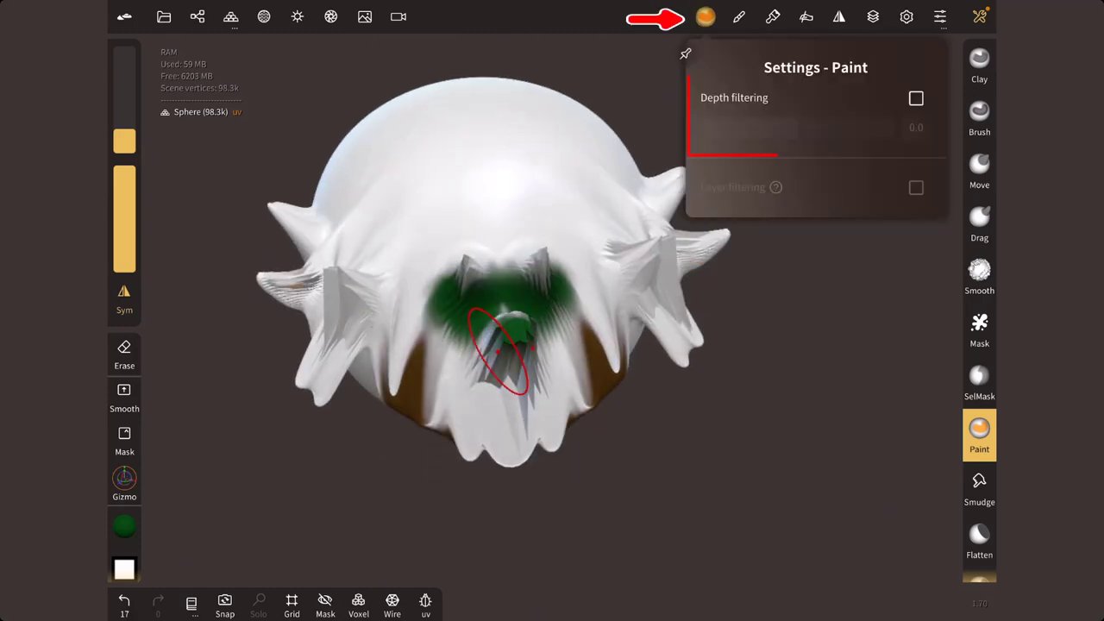
click(916, 98)
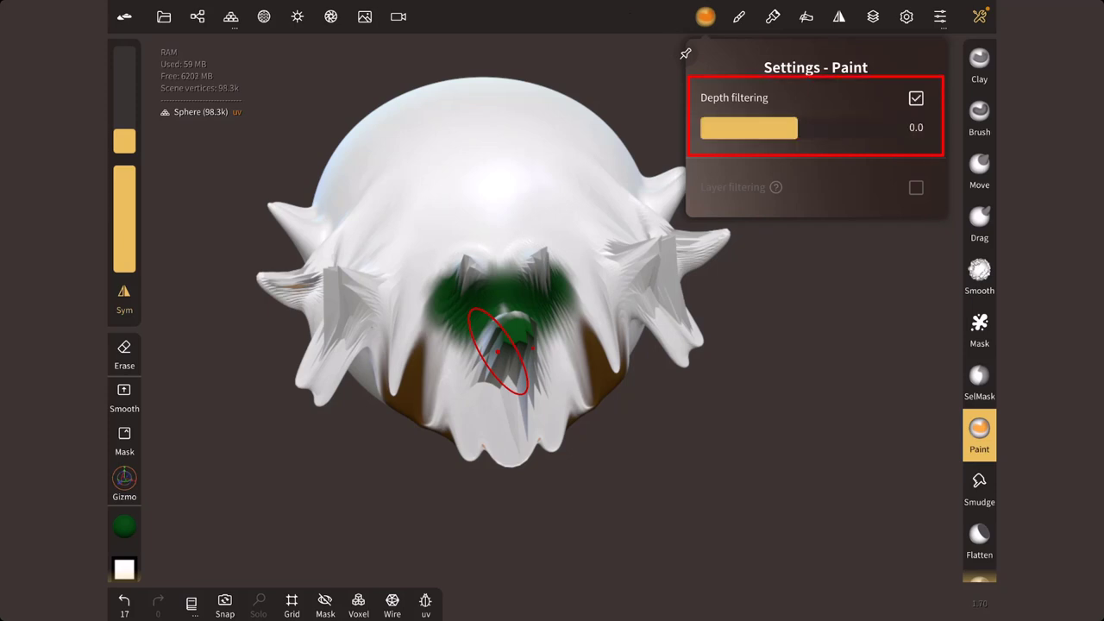
mouse_move(798, 127)
mouse_down()
mouse_move(732, 127)
mouse_move(779, 128)
mouse_move(759, 128)
mouse_up()
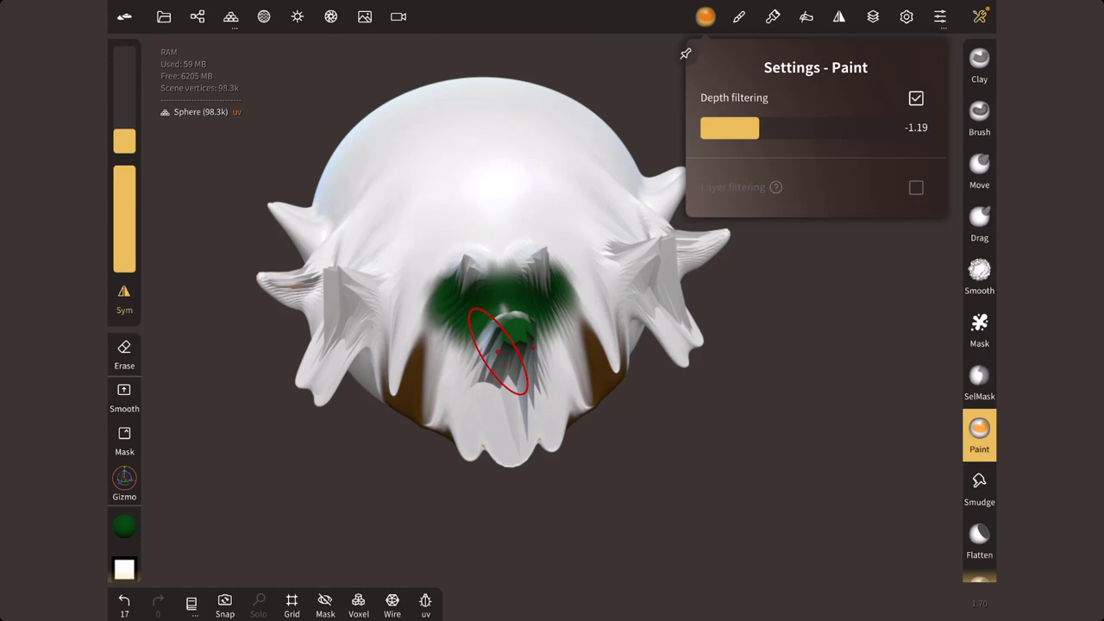
click(501, 349)
mouse_move(379, 327)
mouse_down()
mouse_move(410, 284)
mouse_move(404, 254)
mouse_move(436, 345)
mouse_move(478, 395)
mouse_up()
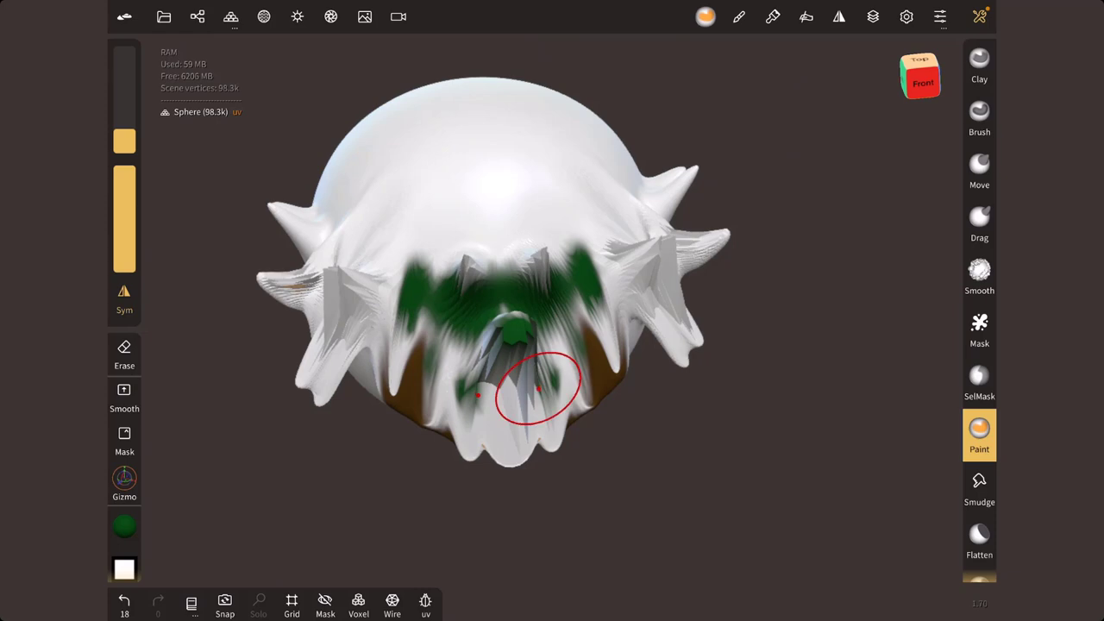
mouse_move(685, 383)
mouse_down()
mouse_move(763, 241)
mouse_move(820, 337)
mouse_up()
mouse_move(432, 255)
mouse_down()
mouse_move(469, 230)
mouse_move(440, 243)
mouse_up()
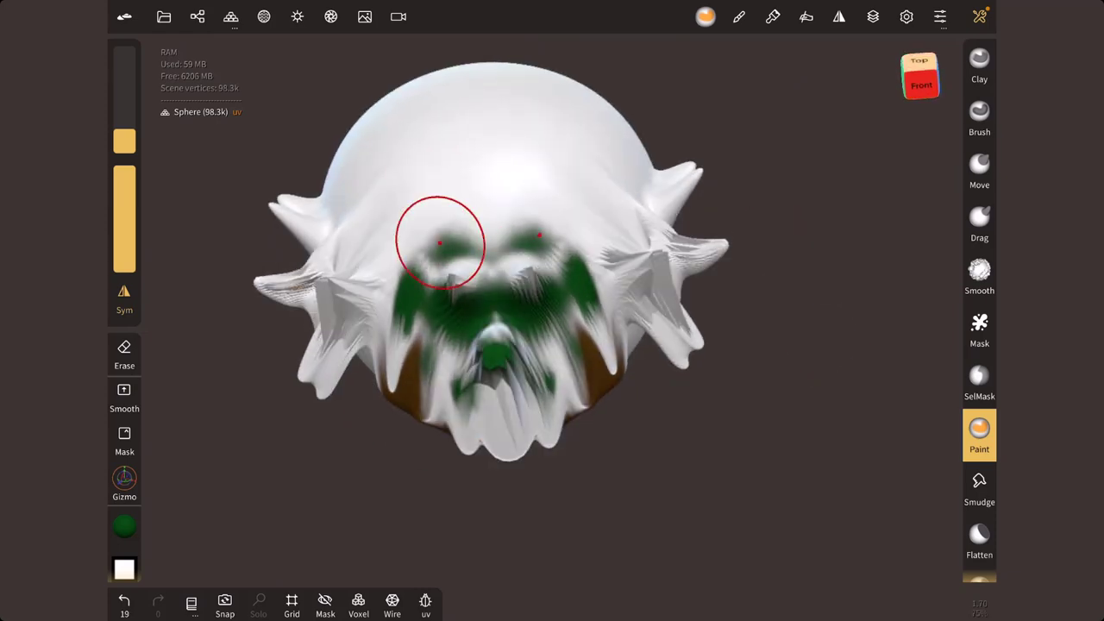
click(706, 17)
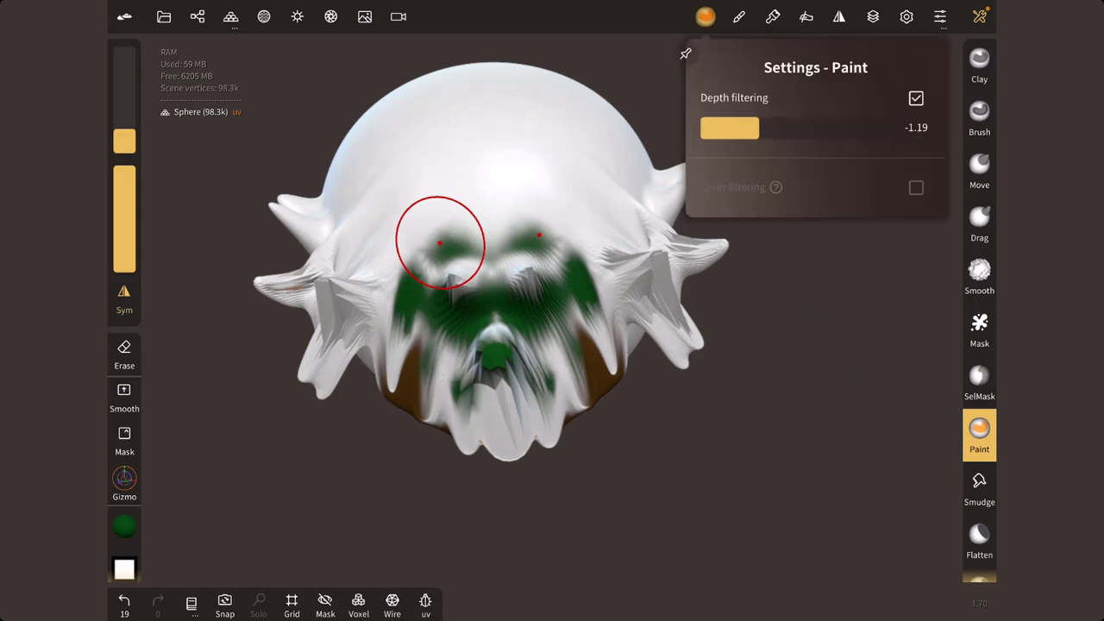
click(739, 16)
- Zoom out, delete the Sphere through its Scene menu, and bring up the Add list
click(645, 95)
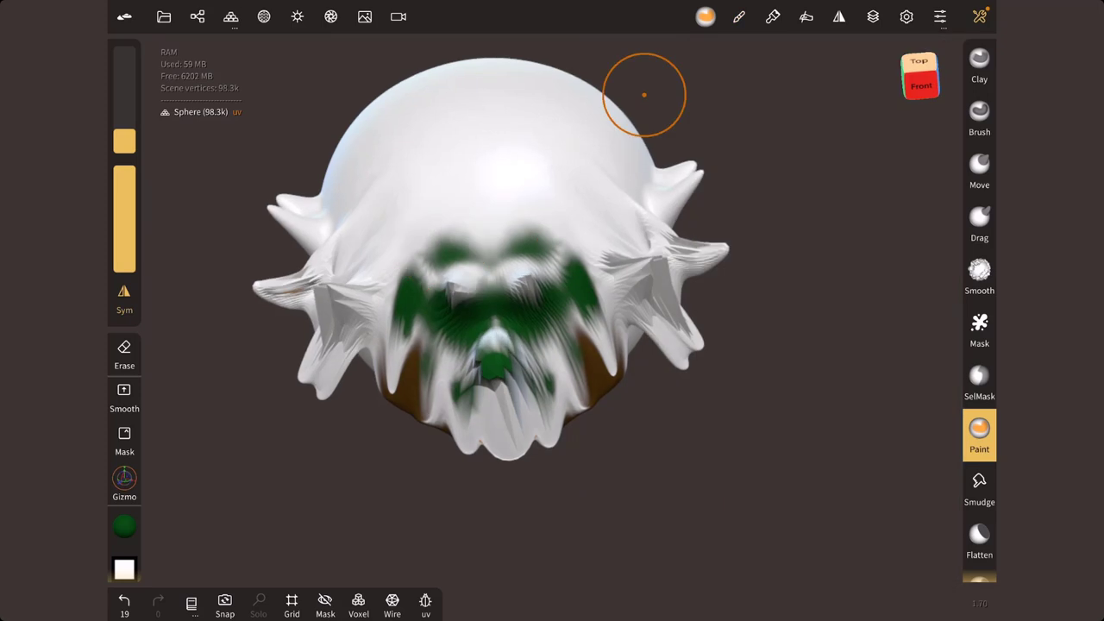
scroll(693, 352, down, 5)
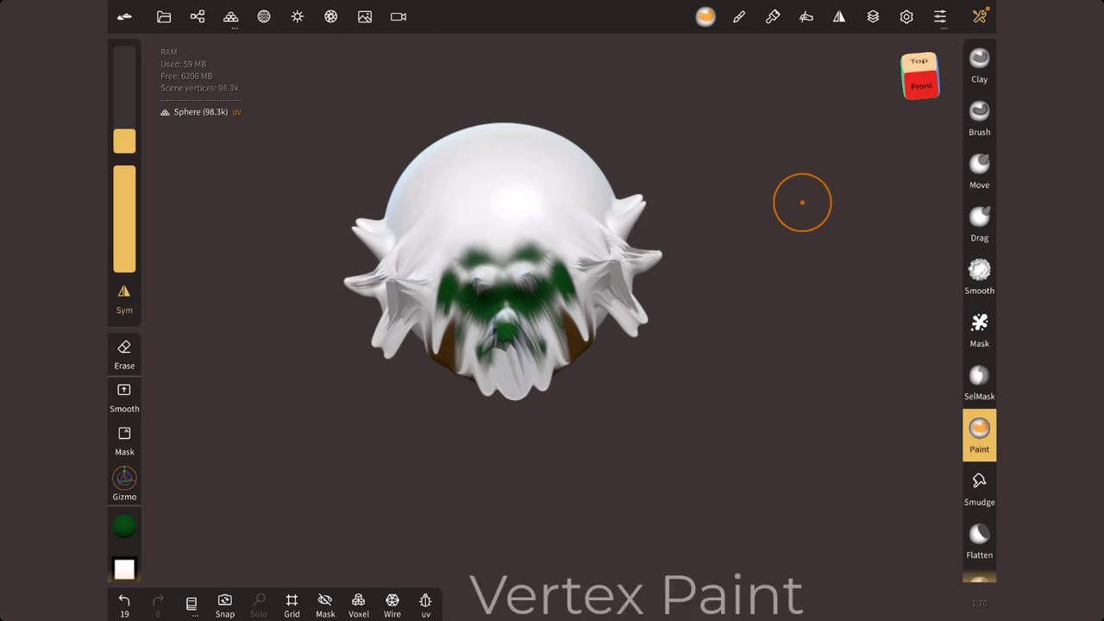
click(198, 16)
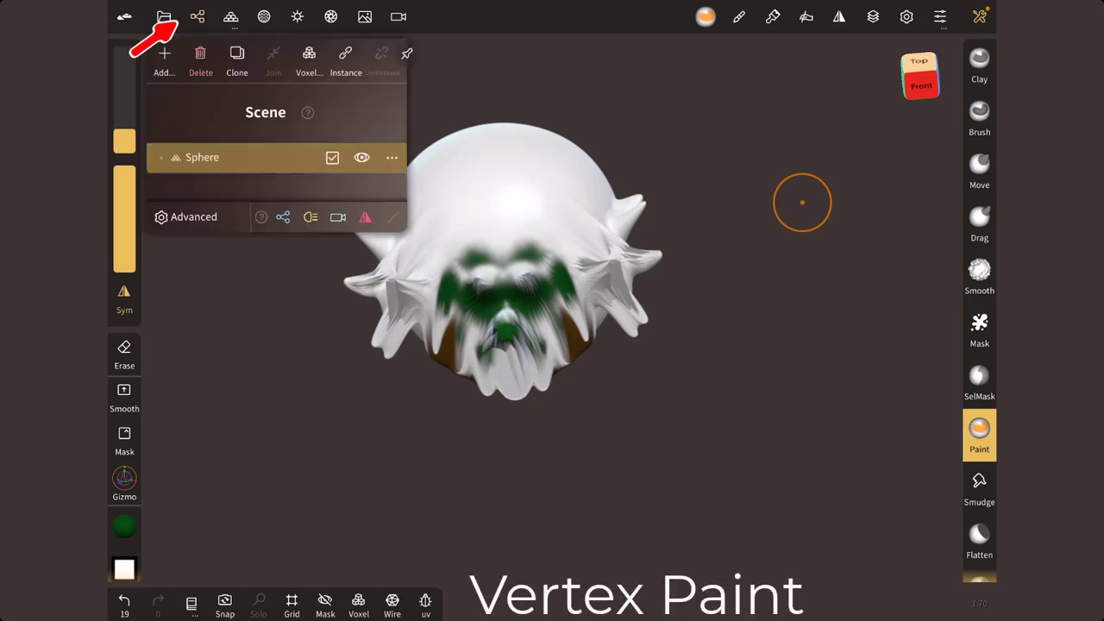
click(393, 157)
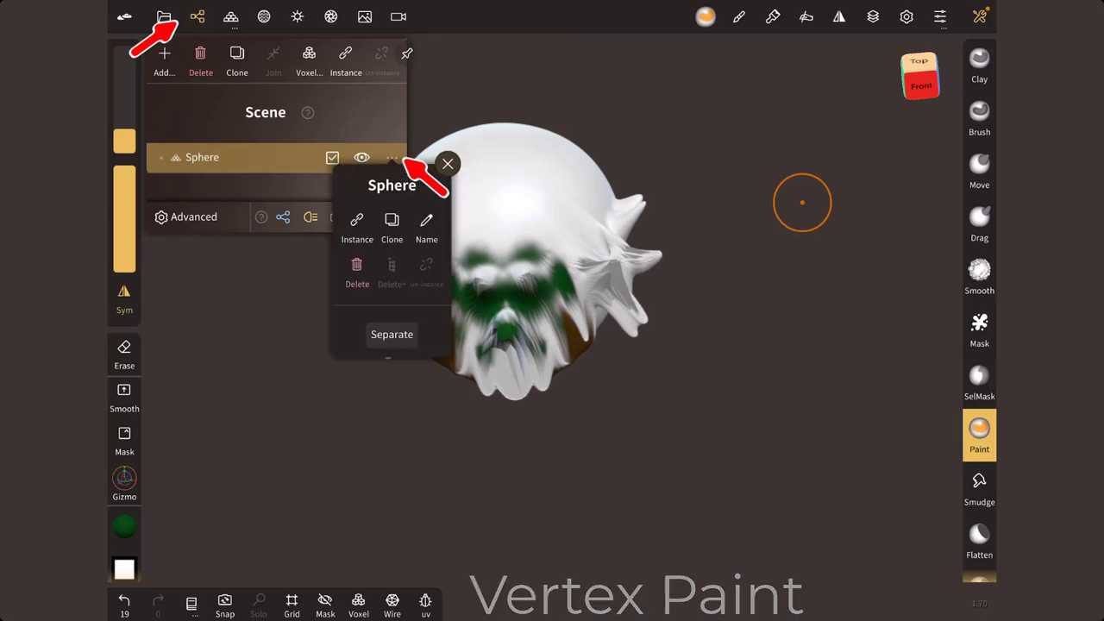
click(356, 272)
click(164, 61)
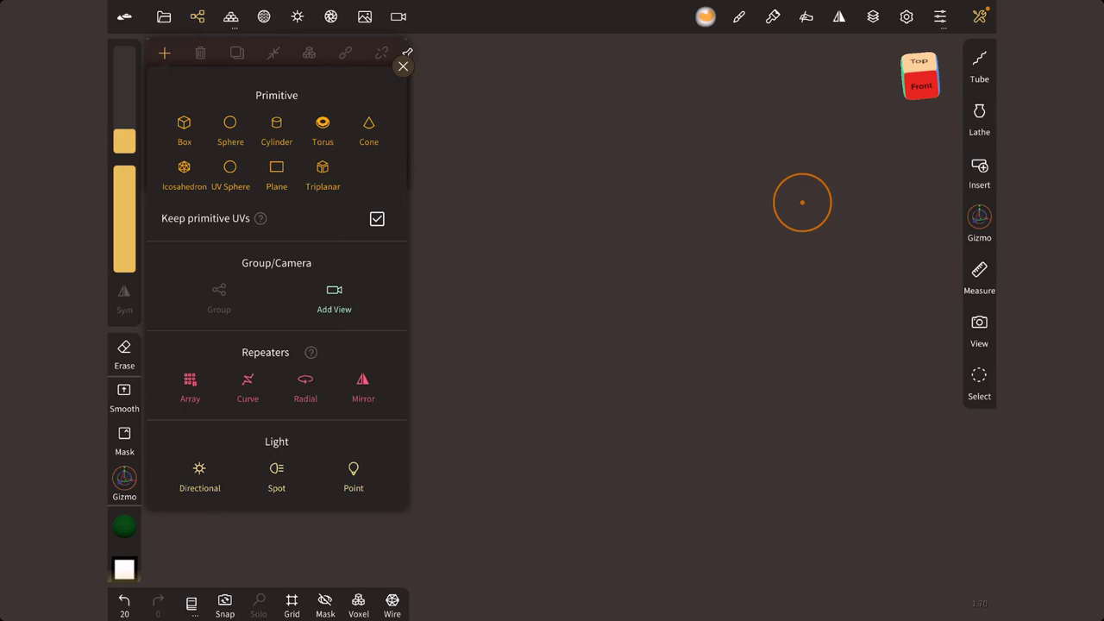
- Add a Box with wireframe and 6 divisions, validated into a 296-vertex mesh
click(183, 127)
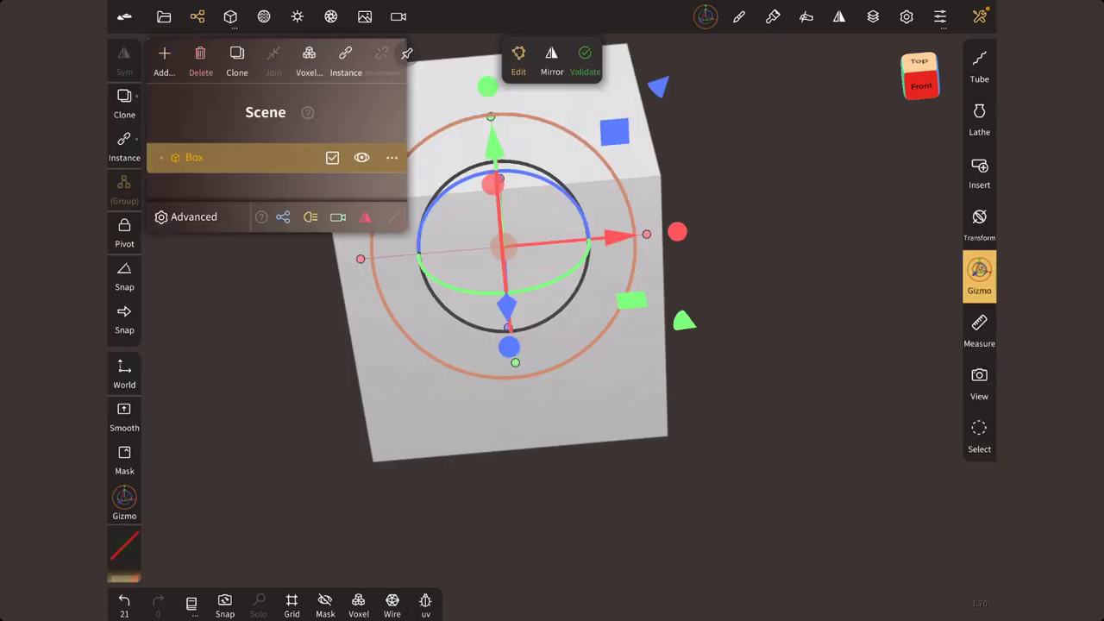
click(231, 17)
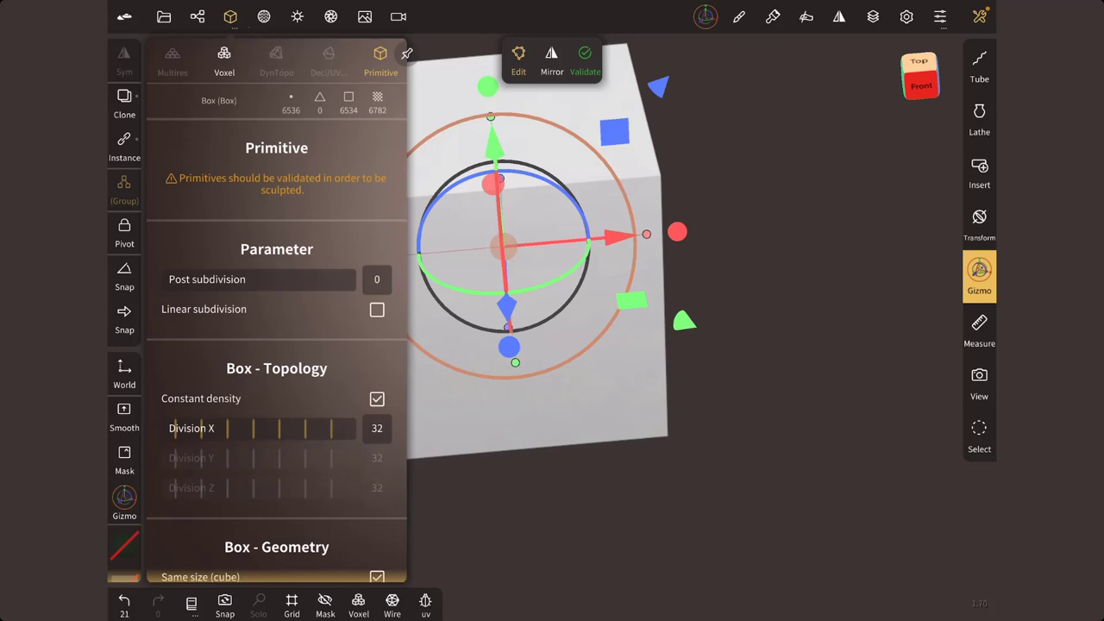
click(393, 604)
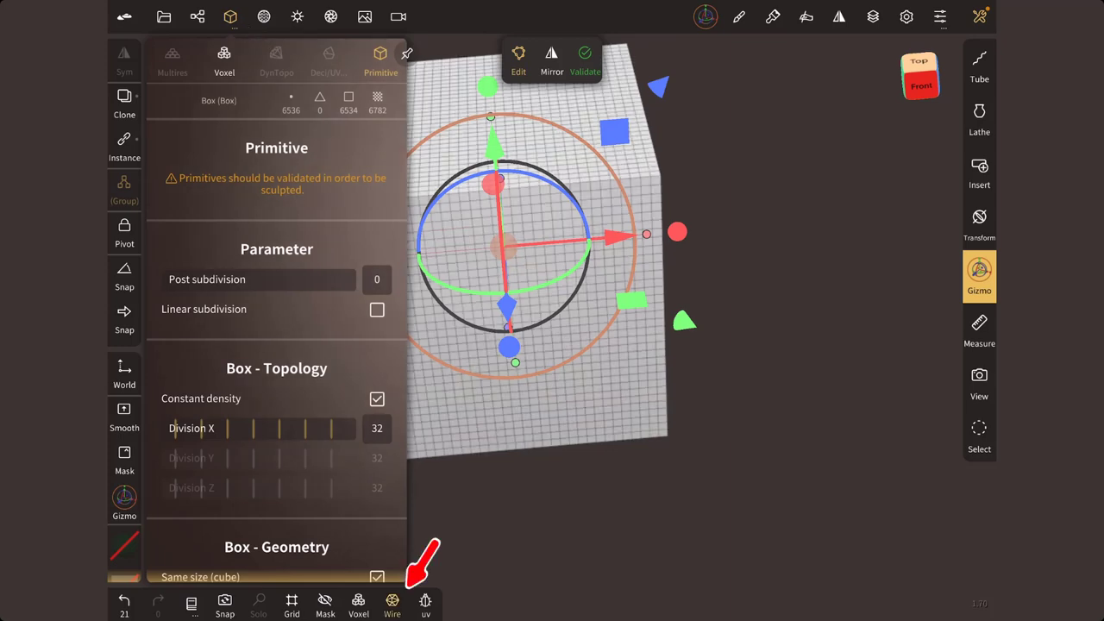
drag(276, 428, 172, 428)
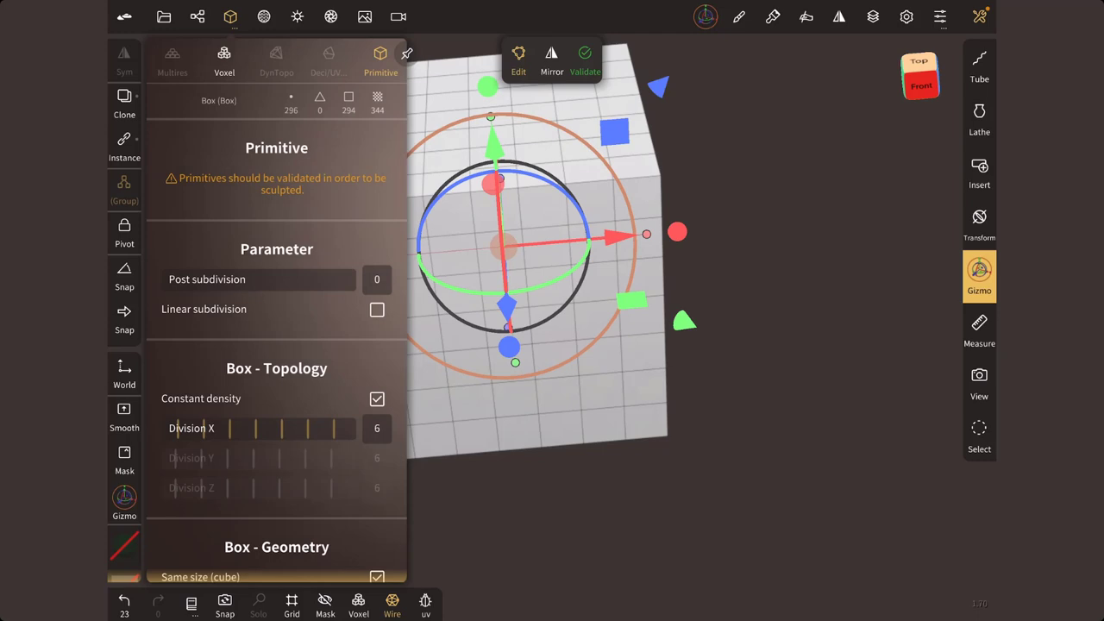
click(585, 60)
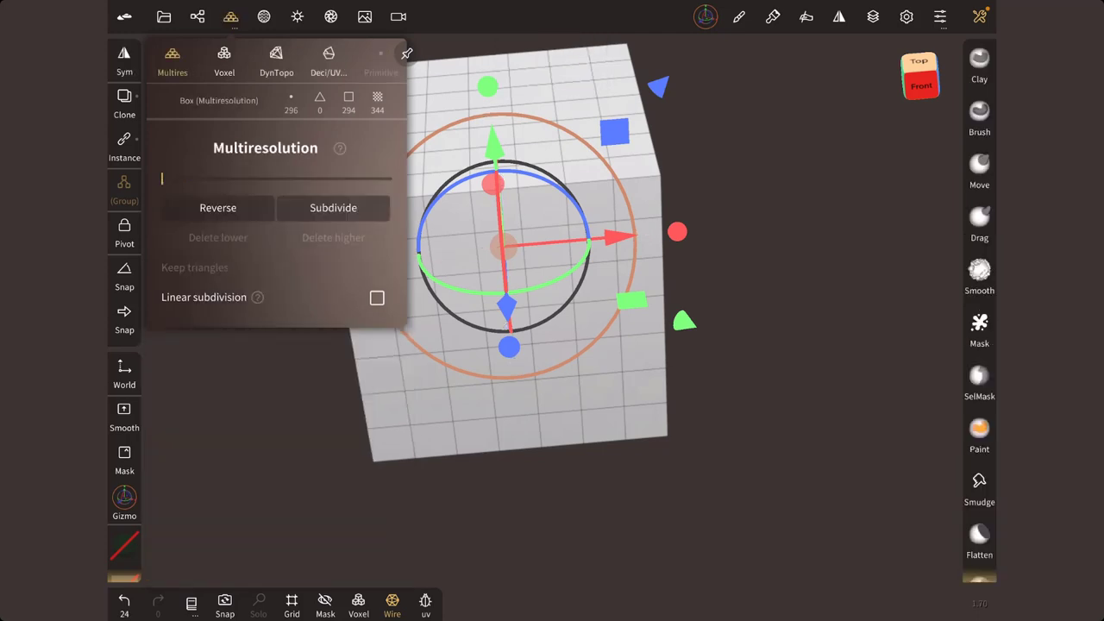
drag(776, 388, 780, 379)
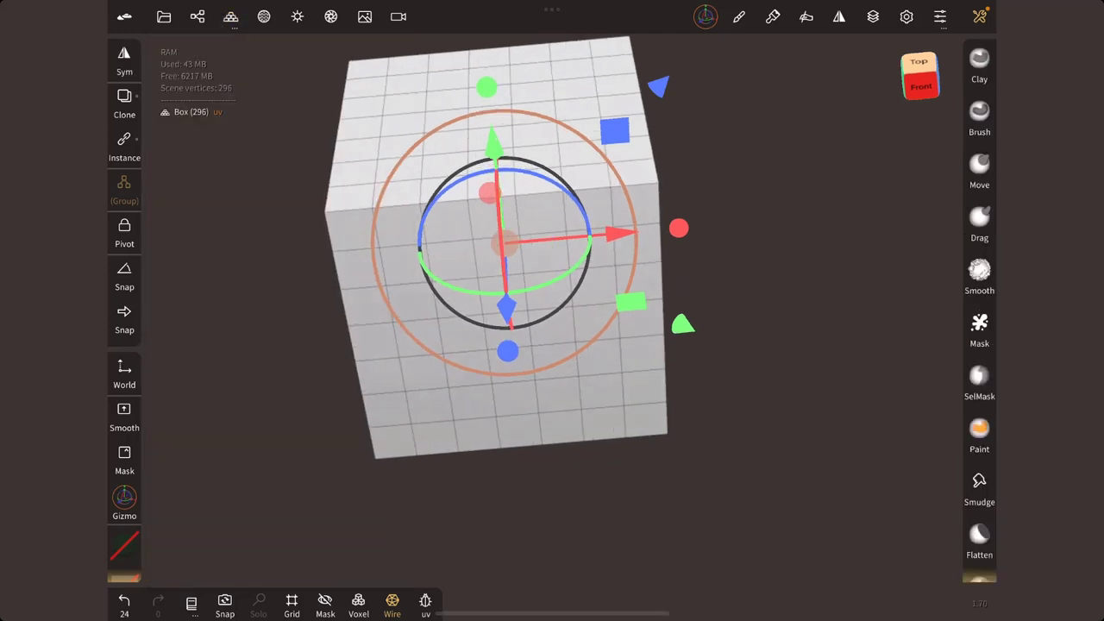
click(979, 436)
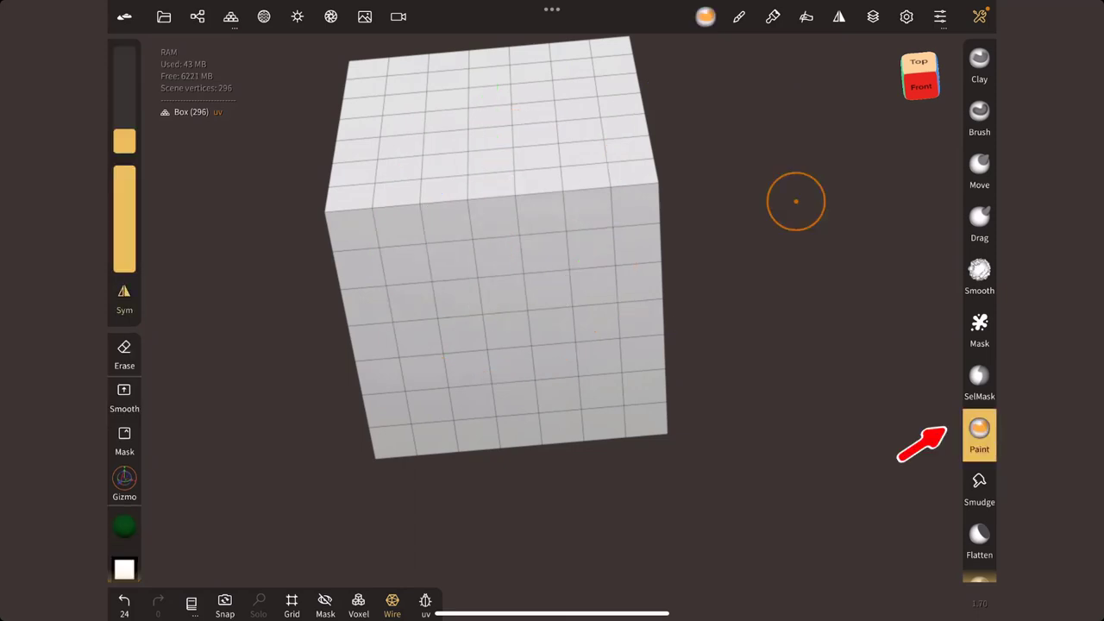
- Change the paint colour from green to dark red
drag(793, 198, 731, 273)
click(979, 431)
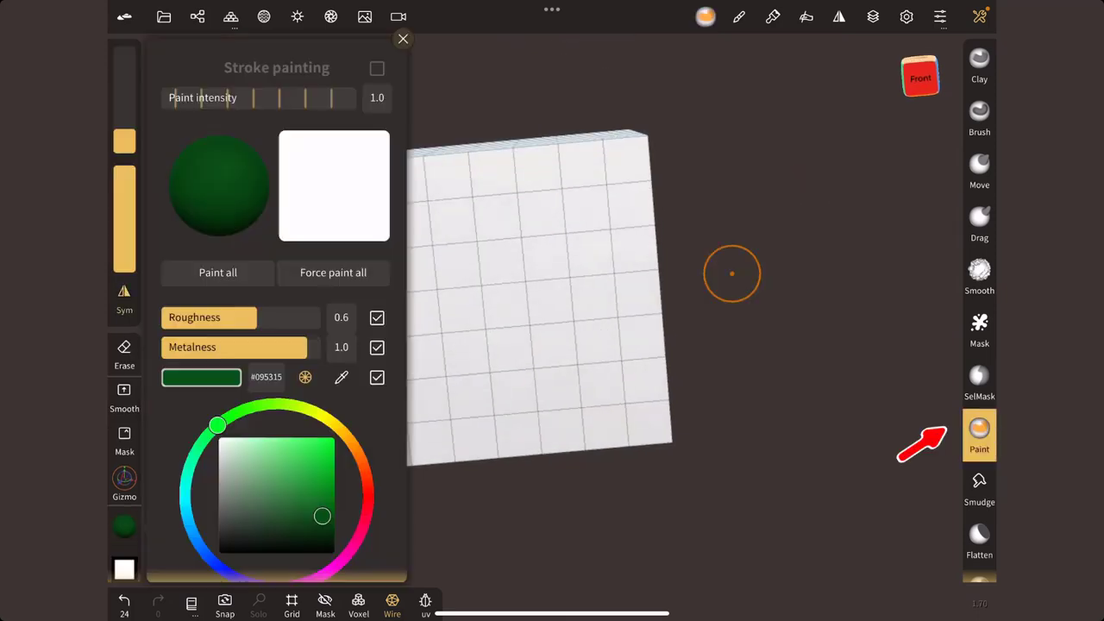
drag(217, 425, 369, 497)
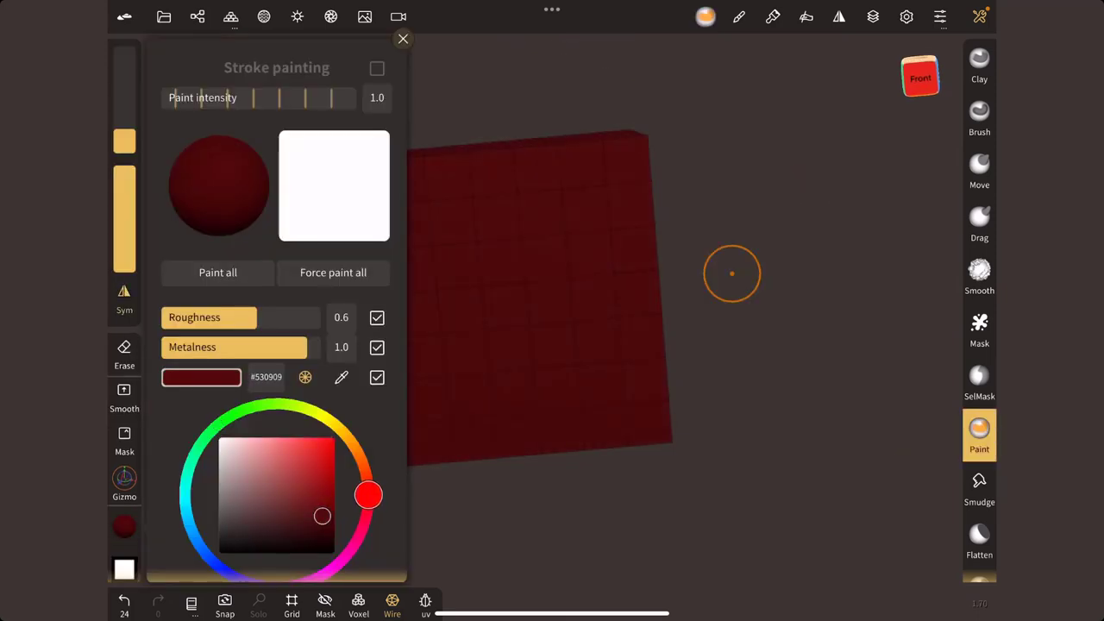
click(731, 273)
- Paint mirrored dark red branching strokes across the cube's front face, then orbit to its left side
mouse_move(473, 239)
mouse_down()
mouse_move(522, 233)
mouse_move(530, 368)
mouse_up()
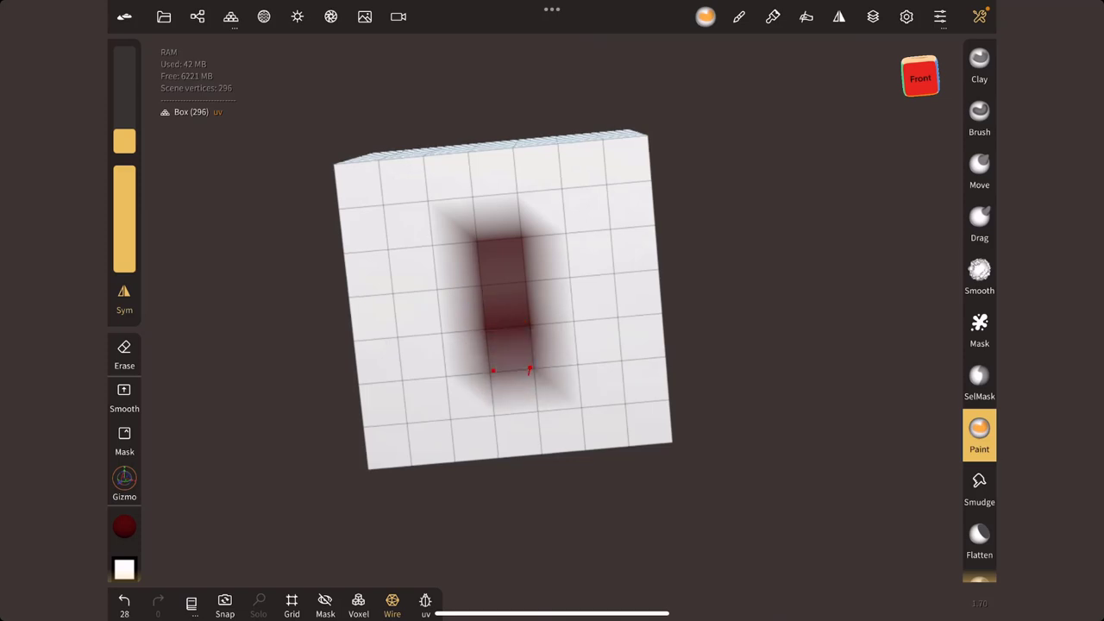
drag(573, 316, 441, 327)
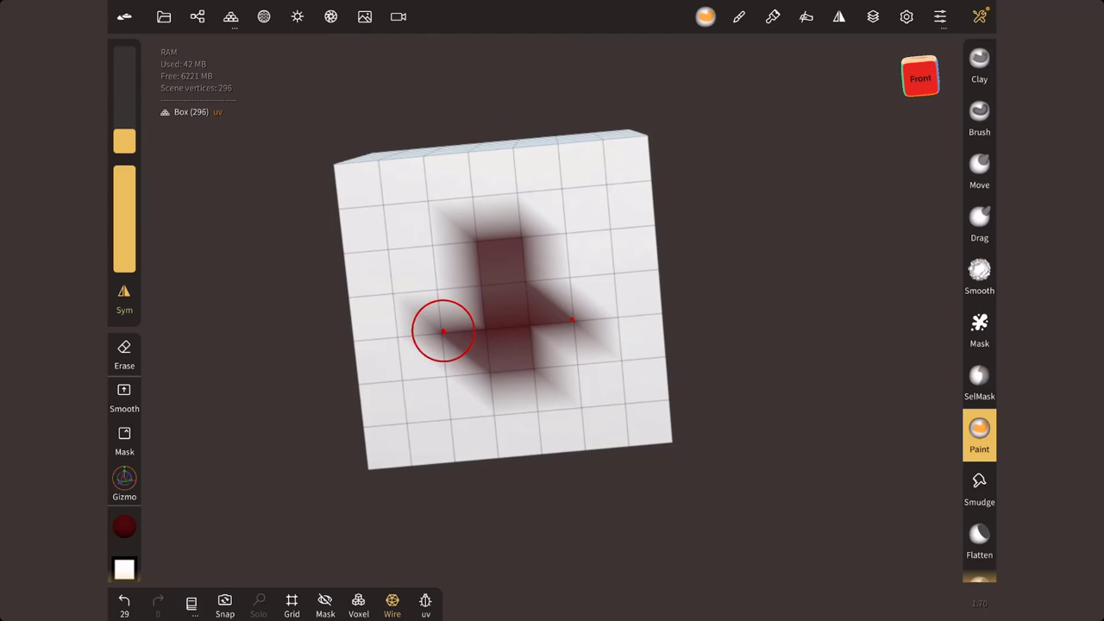
drag(443, 330, 426, 239)
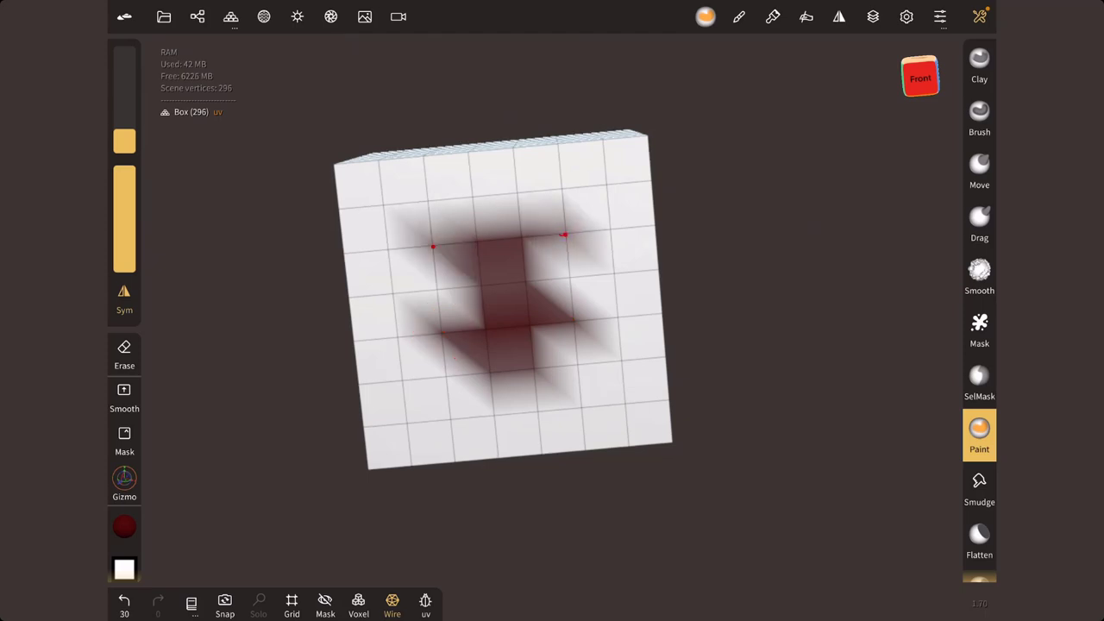
drag(567, 230, 562, 191)
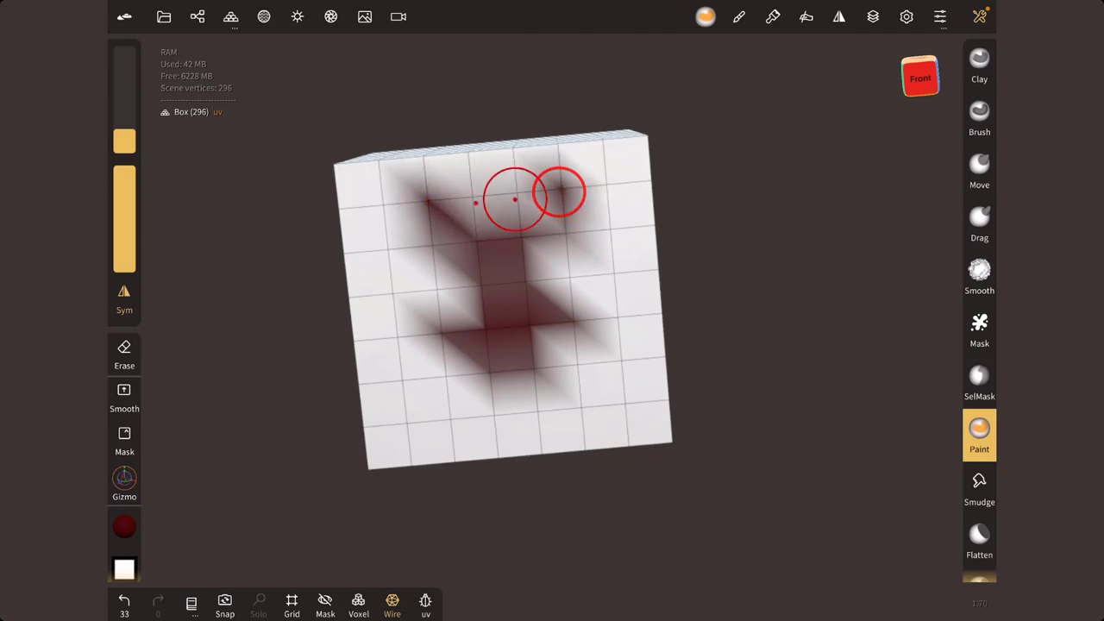
drag(759, 362, 828, 363)
drag(666, 410, 677, 415)
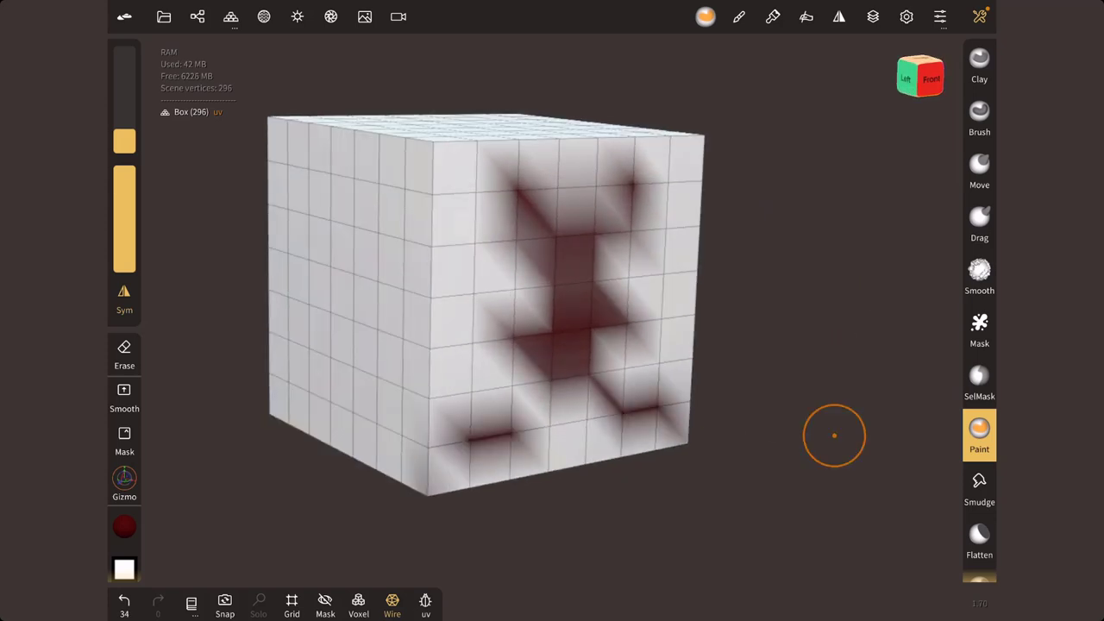
drag(832, 435, 776, 431)
drag(717, 351, 720, 488)
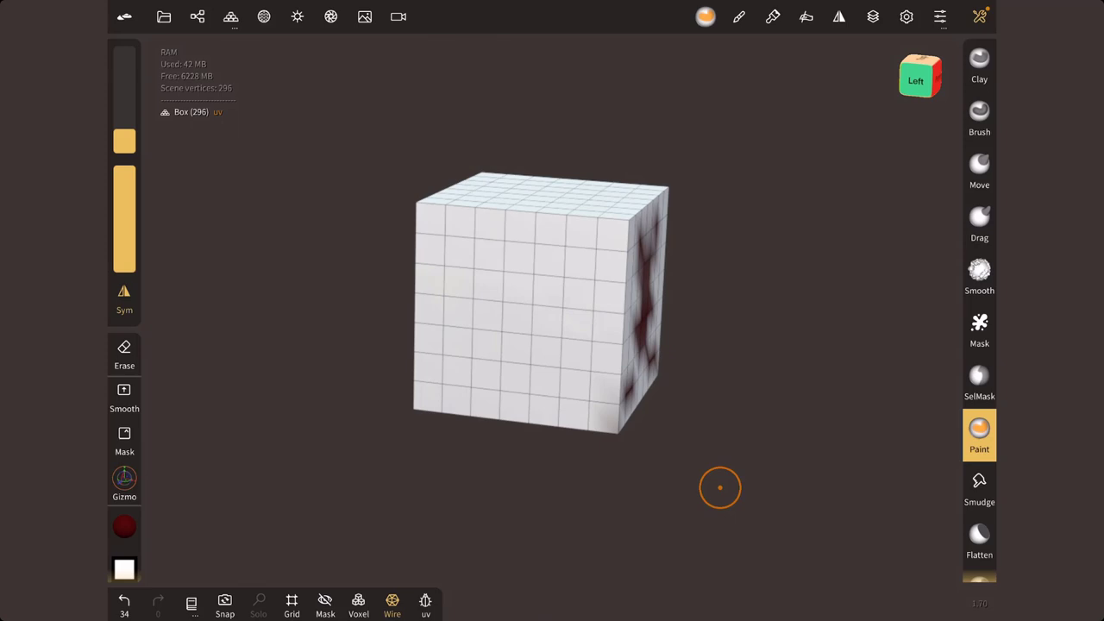
click(231, 16)
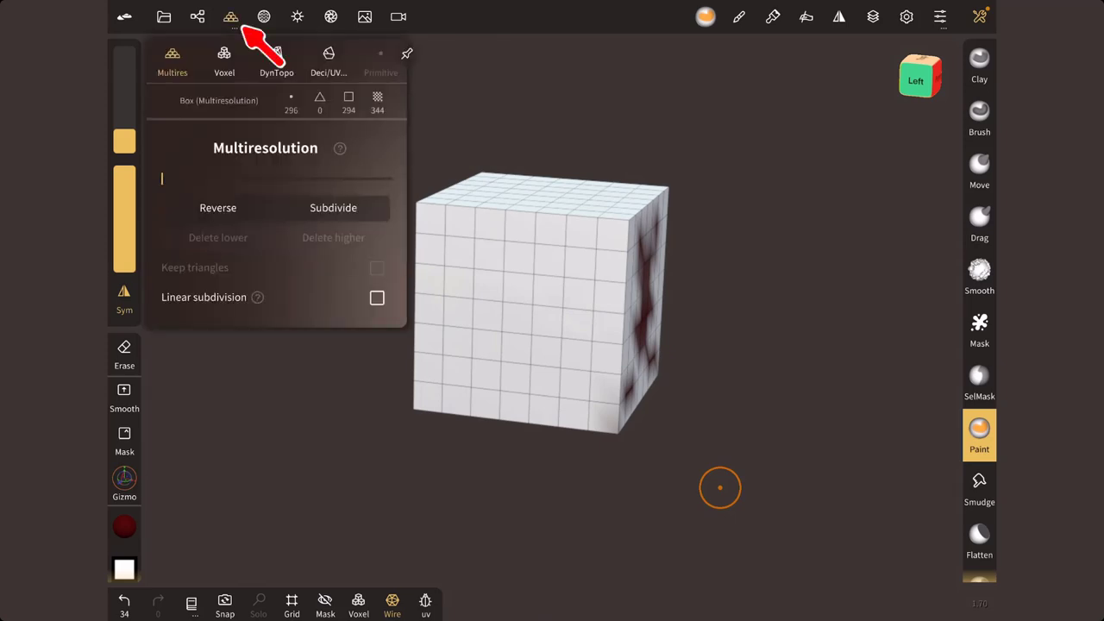
- Subdivide the box three times to 75.2k vertices and paint a dark red S stroke
click(333, 208)
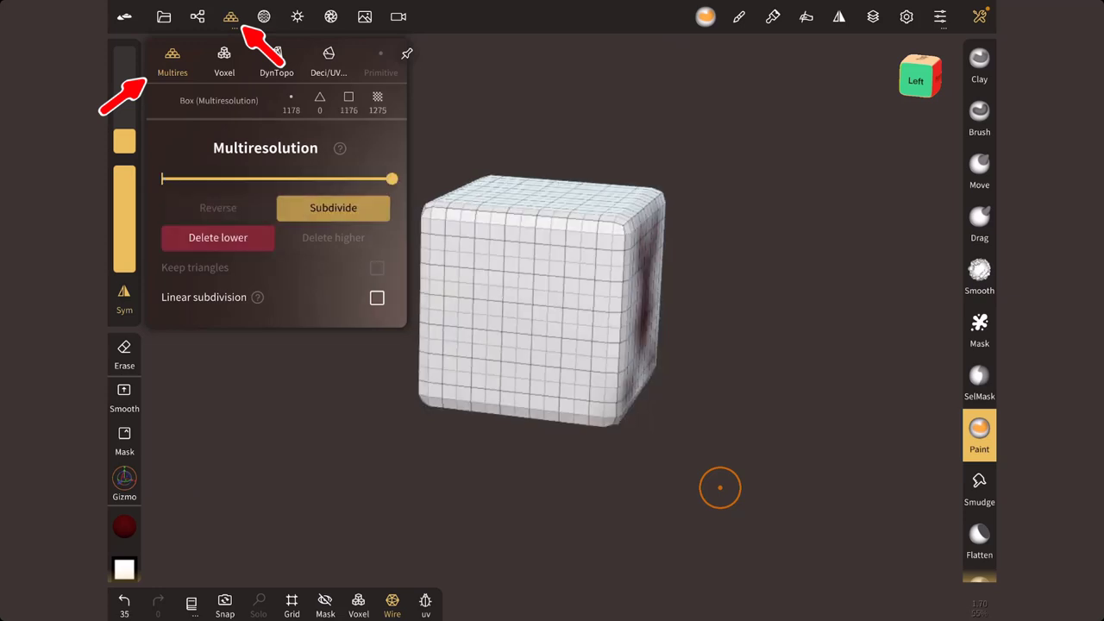
click(333, 207)
click(333, 208)
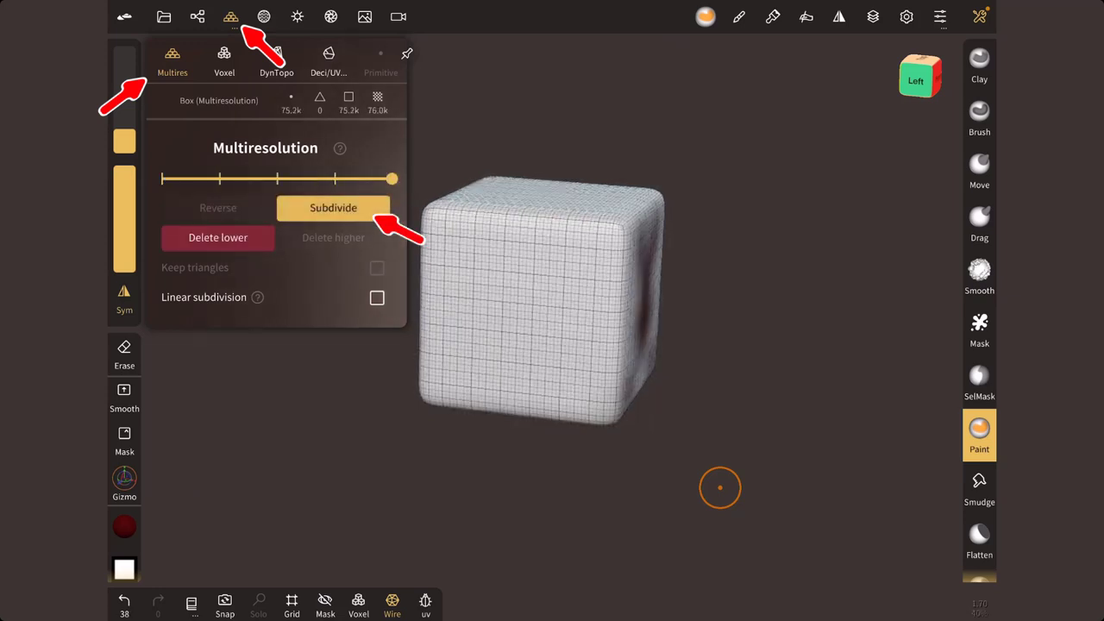
click(493, 250)
mouse_move(493, 249)
mouse_down()
mouse_move(479, 328)
mouse_move(556, 297)
mouse_move(515, 361)
mouse_move(534, 393)
mouse_up()
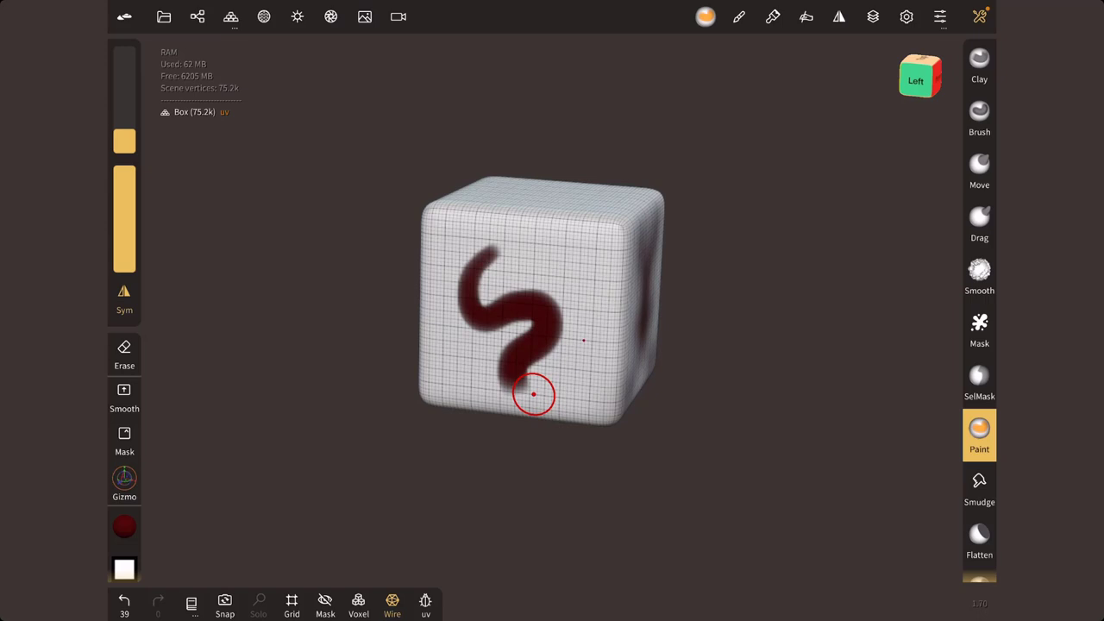
- Delete the Box, add a Plane validated into a 4356-vertex mesh, and select Paint
click(197, 17)
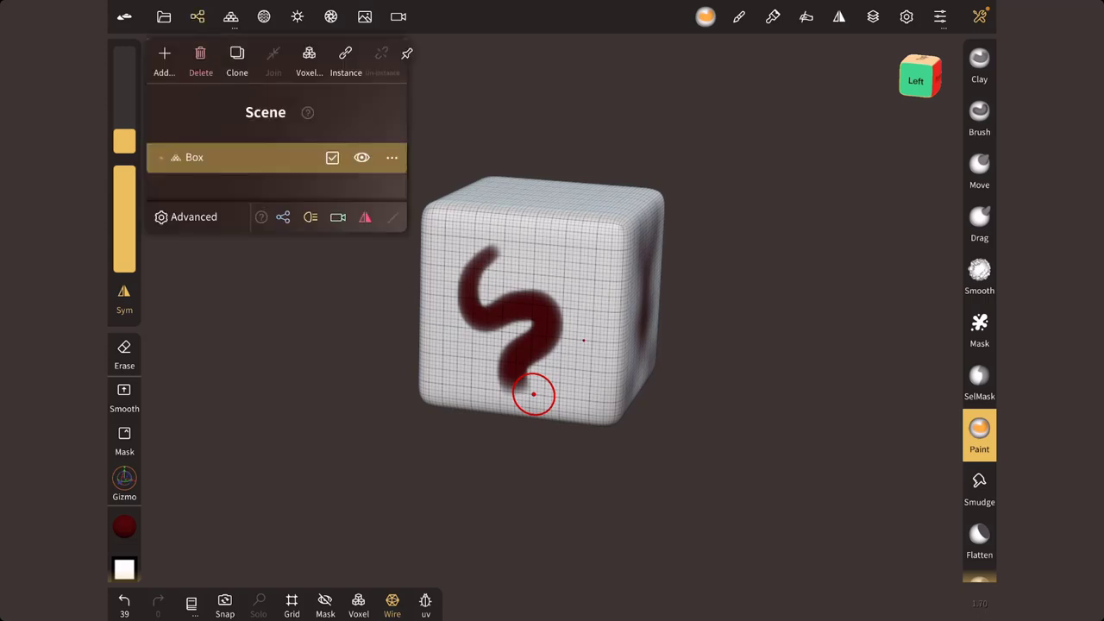
click(392, 157)
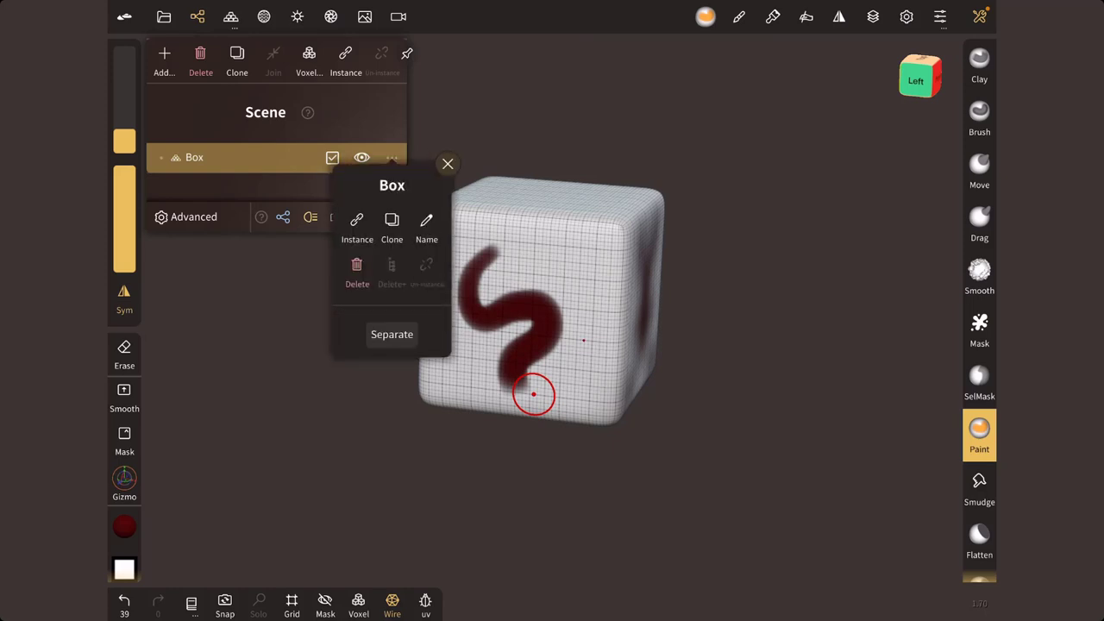
click(356, 267)
click(164, 59)
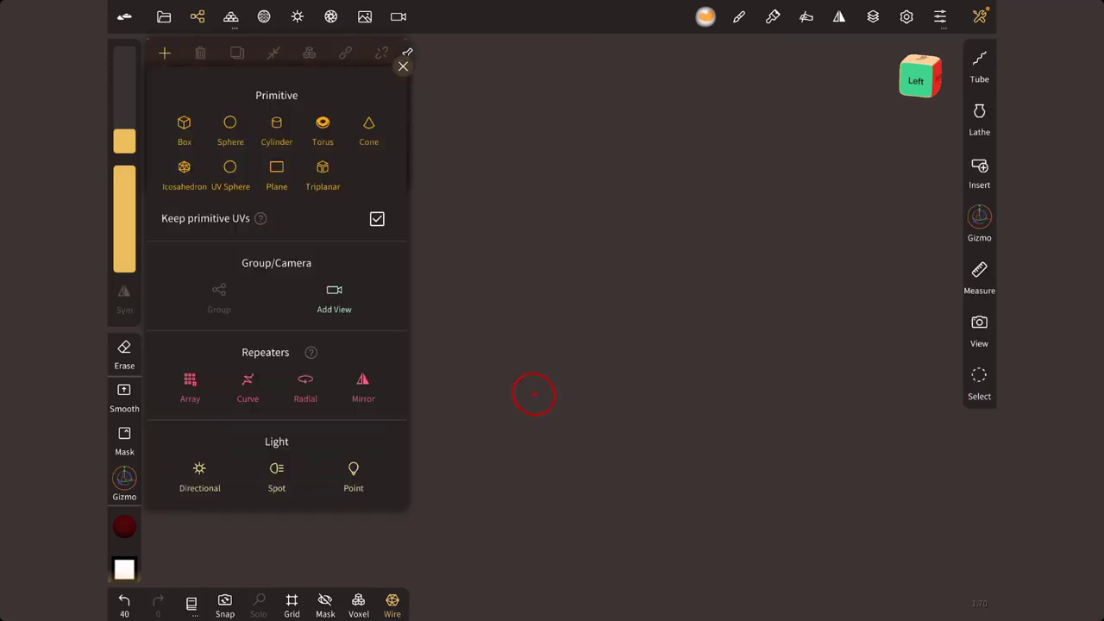
click(276, 169)
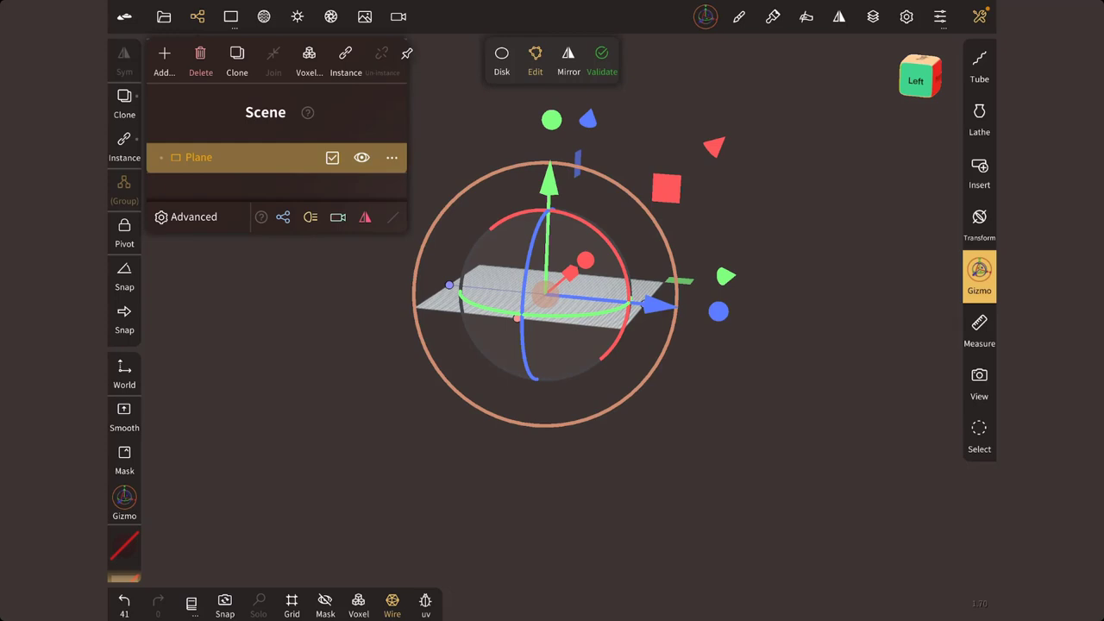
click(601, 58)
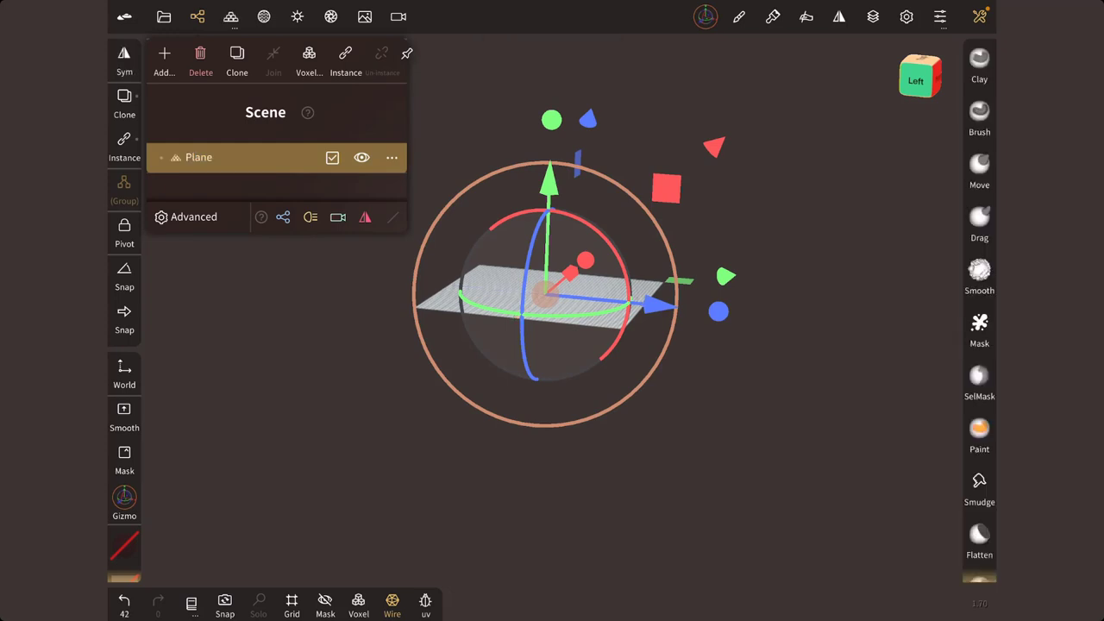
click(197, 16)
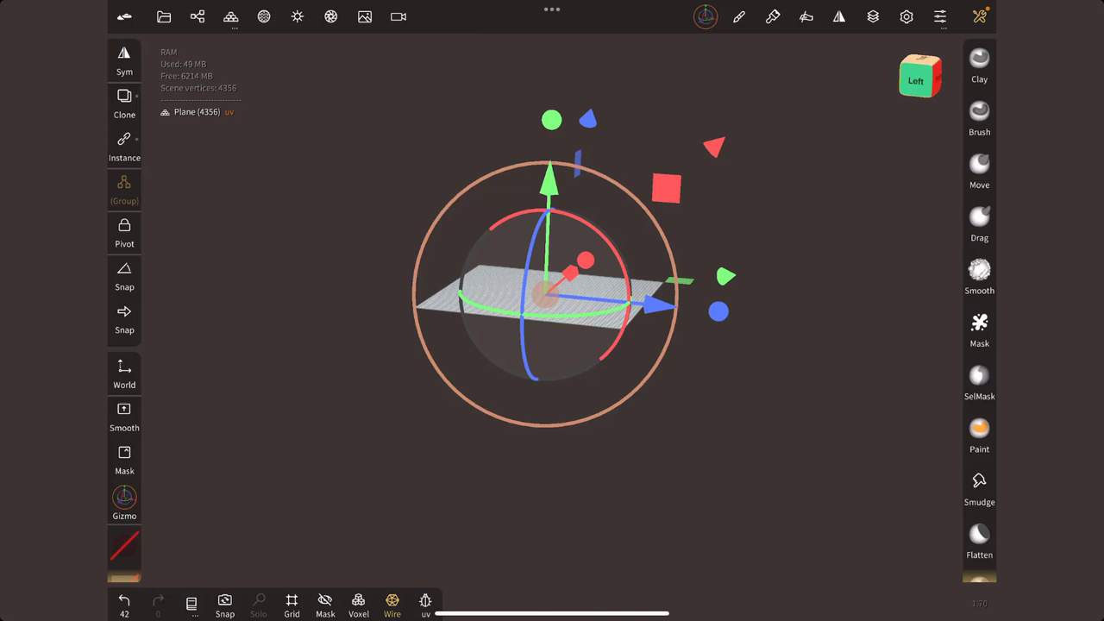
click(979, 431)
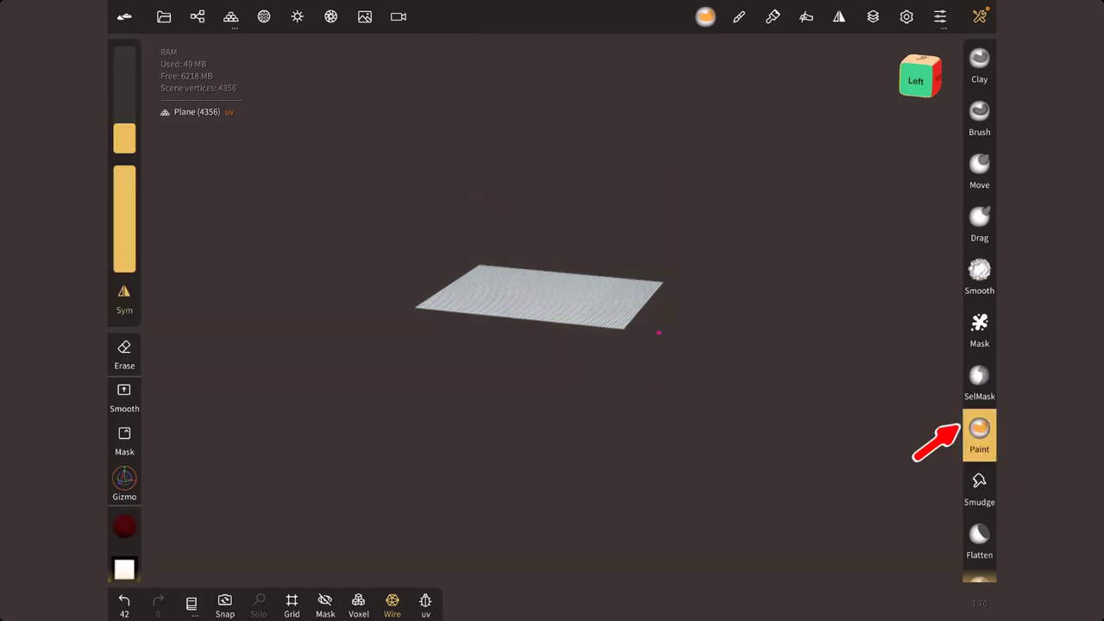
- From the Top view, subdivide the plane three times to 1.08M vertices with wireframe off
drag(803, 274, 663, 351)
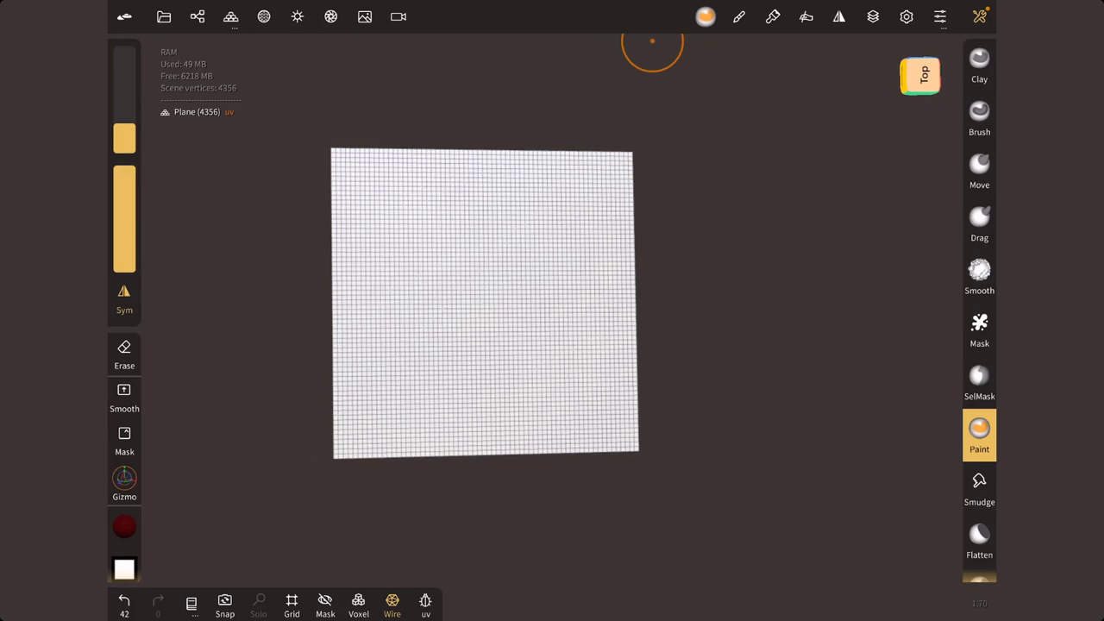
click(231, 16)
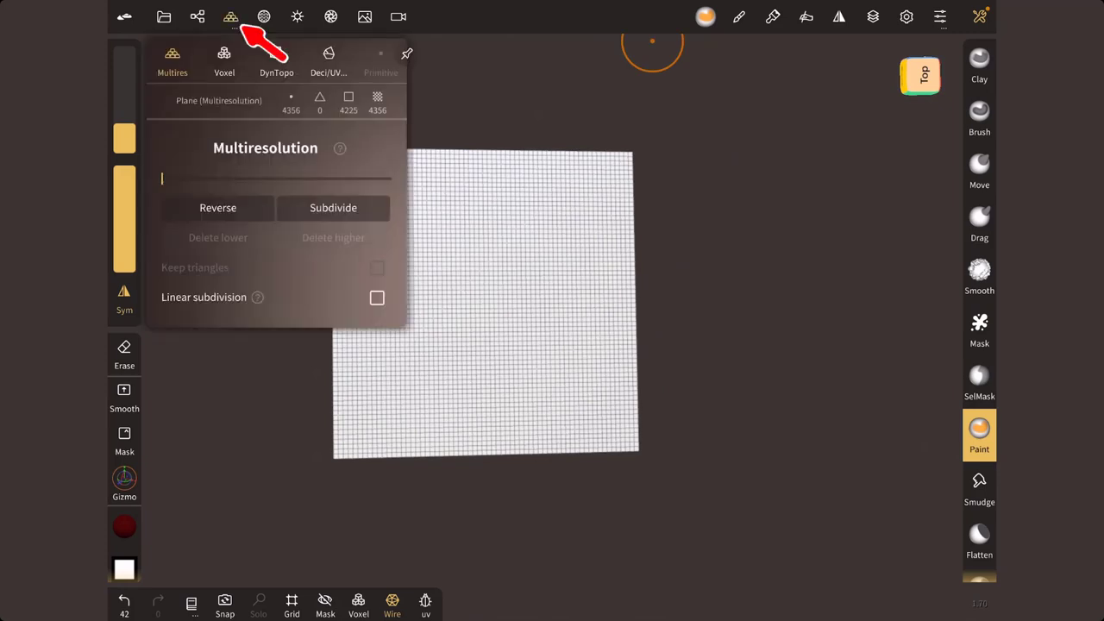
click(333, 208)
click(333, 208)
click(333, 208)
click(333, 208)
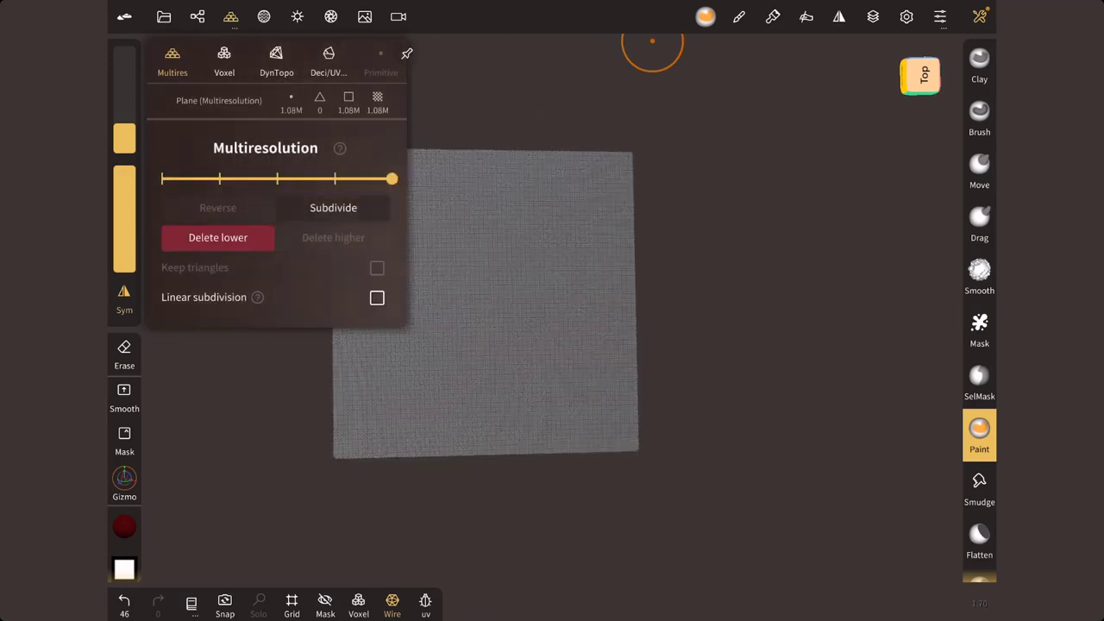
click(725, 267)
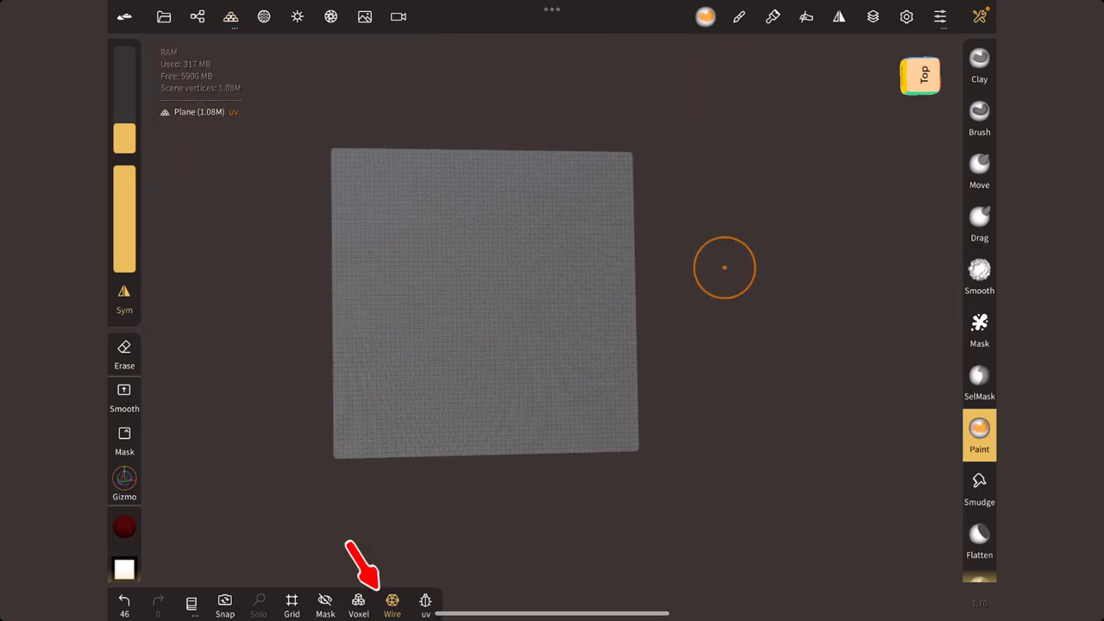
click(392, 601)
click(392, 601)
click(391, 602)
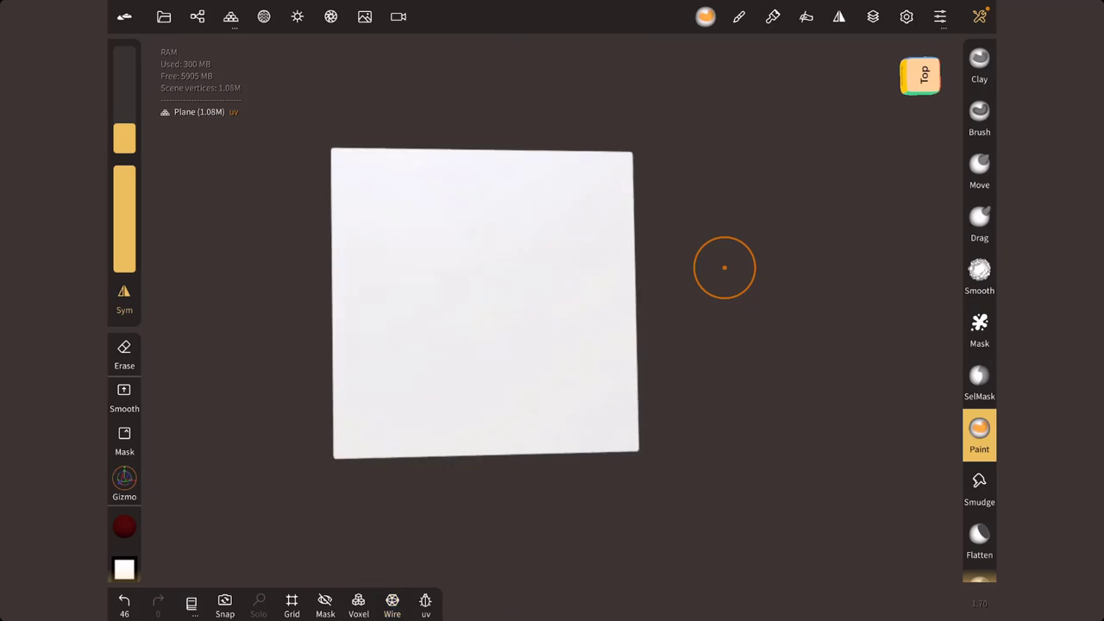
click(739, 16)
- Check the Share radius help, keep the square alpha, and drag alpha Scaling from 1.0 to 0.93
scroll(827, 311, up, 5)
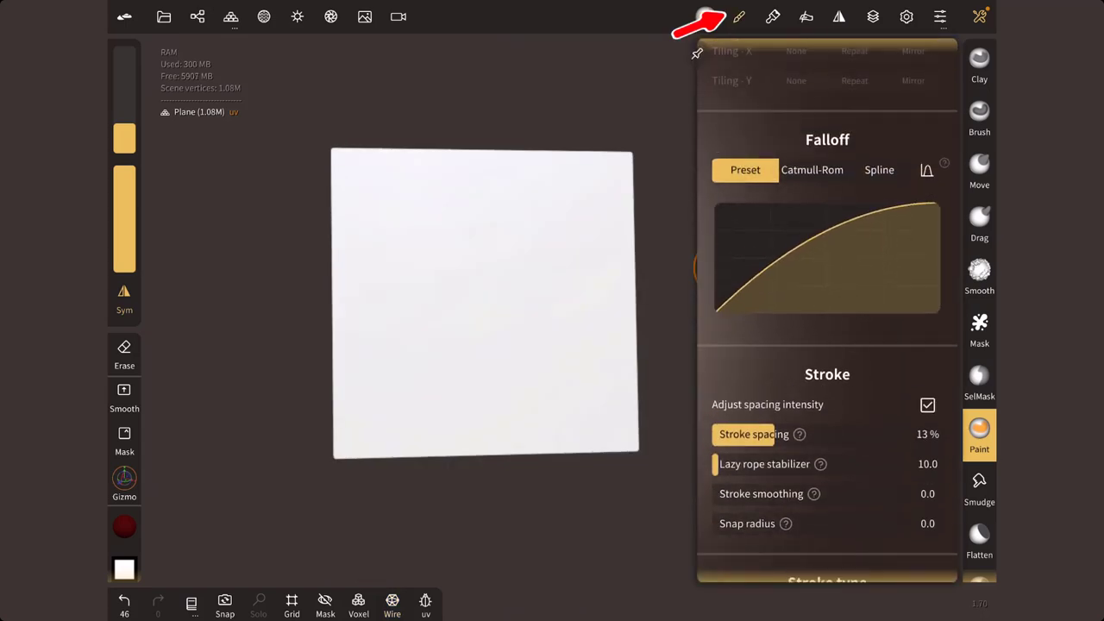
scroll(827, 310, up, 2)
scroll(827, 310, up, 2)
scroll(828, 310, up, 5)
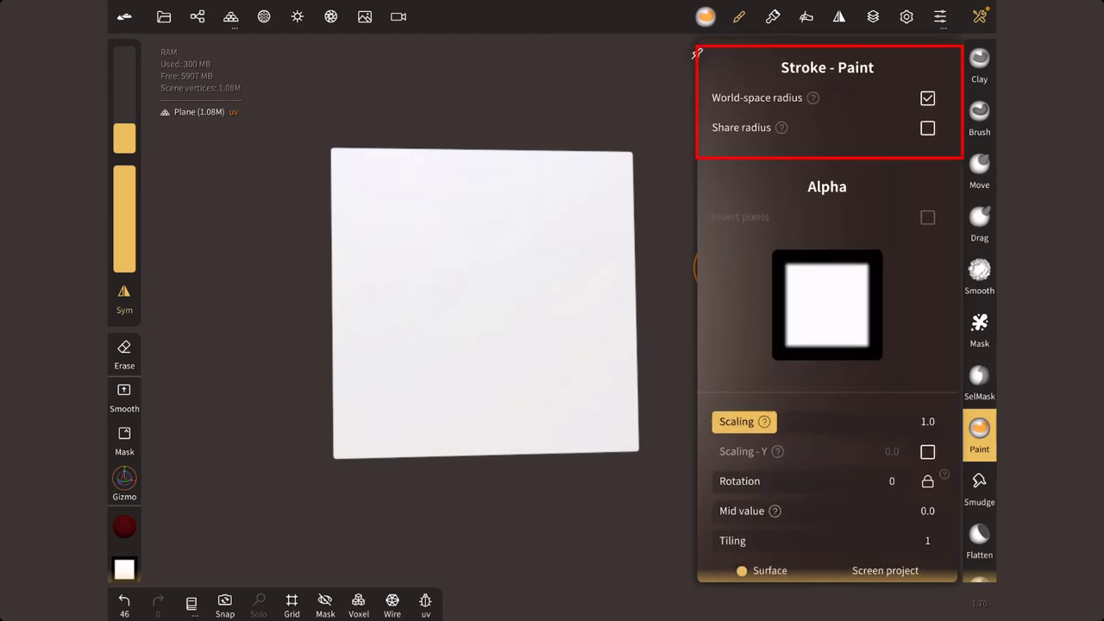
click(781, 127)
click(780, 127)
click(827, 304)
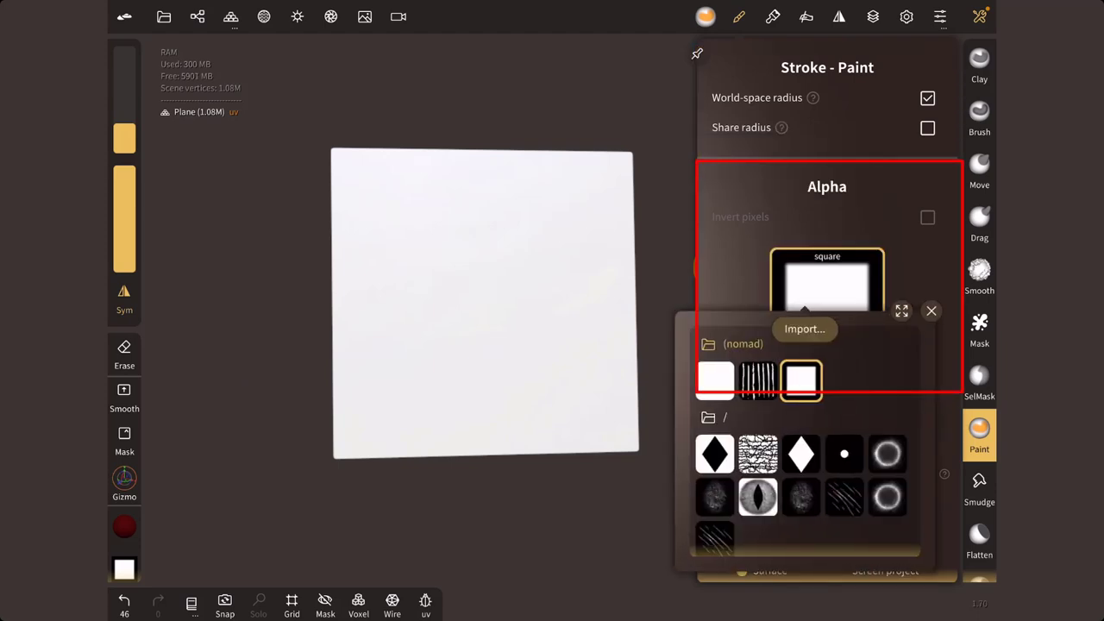
click(931, 310)
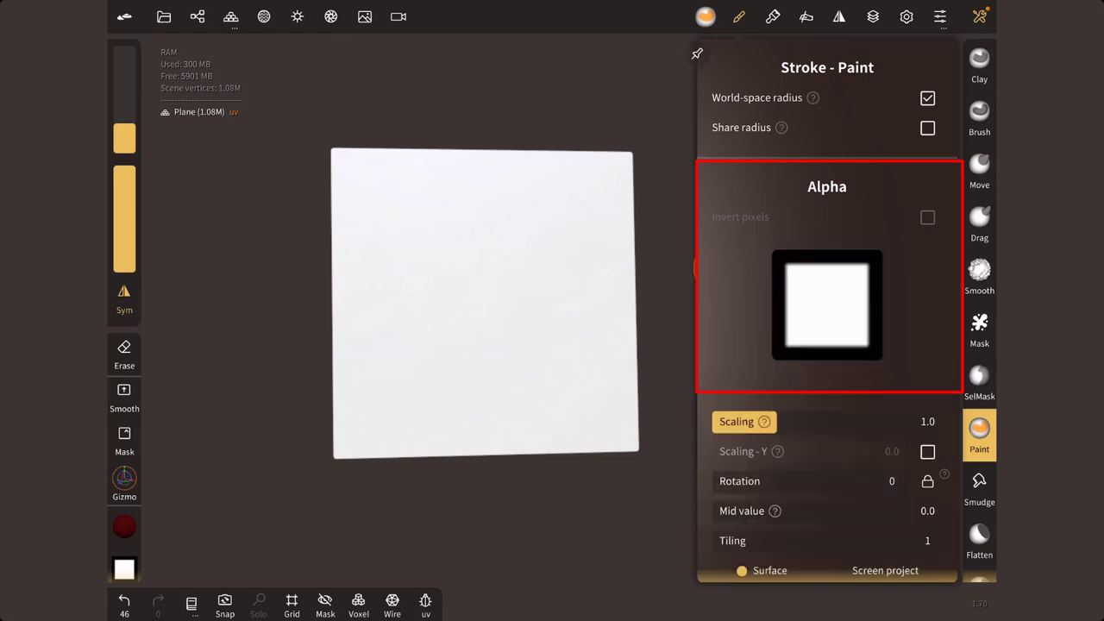
scroll(828, 310, down, 3)
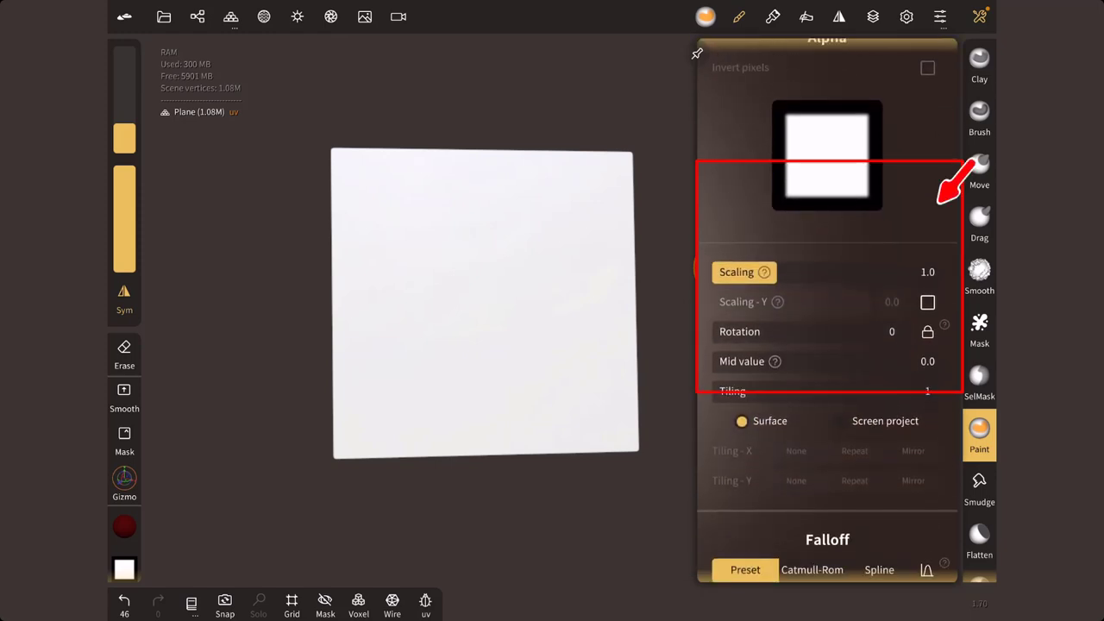
mouse_move(776, 253)
mouse_down()
mouse_move(815, 251)
mouse_move(767, 248)
mouse_up()
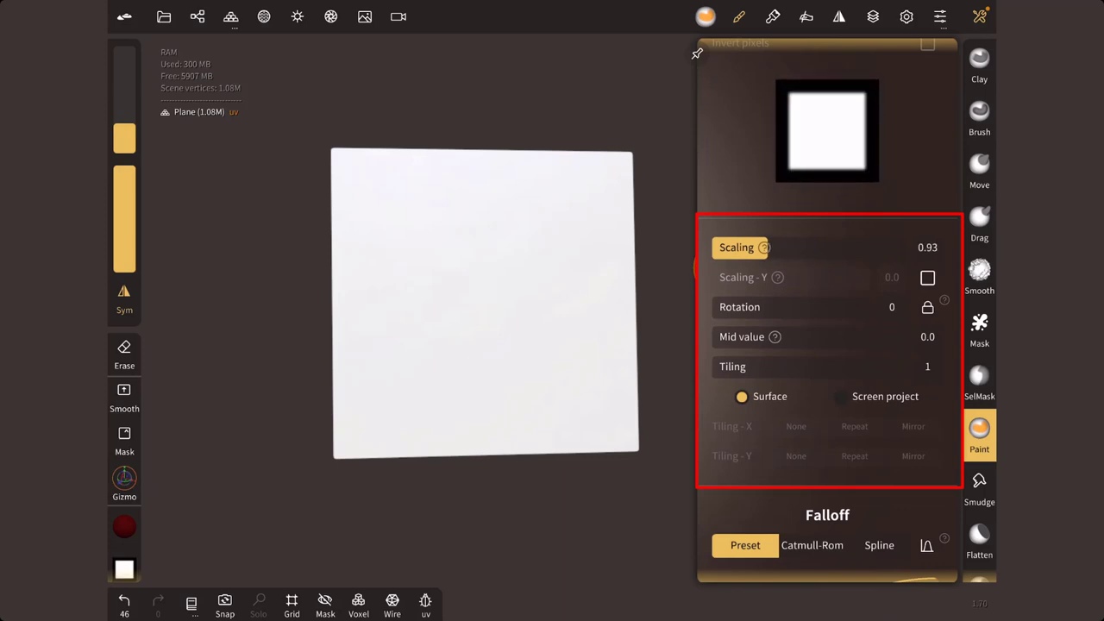
- Choose the striped alpha and paint a mirrored striped stroke through the plane's centre
click(124, 570)
click(229, 392)
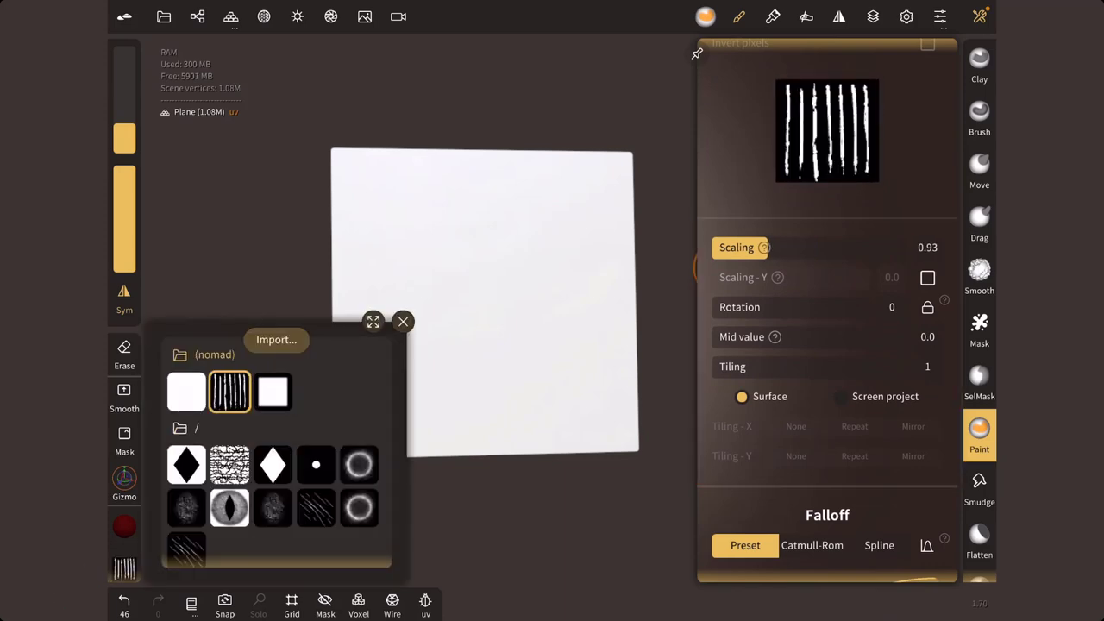
drag(465, 300, 528, 237)
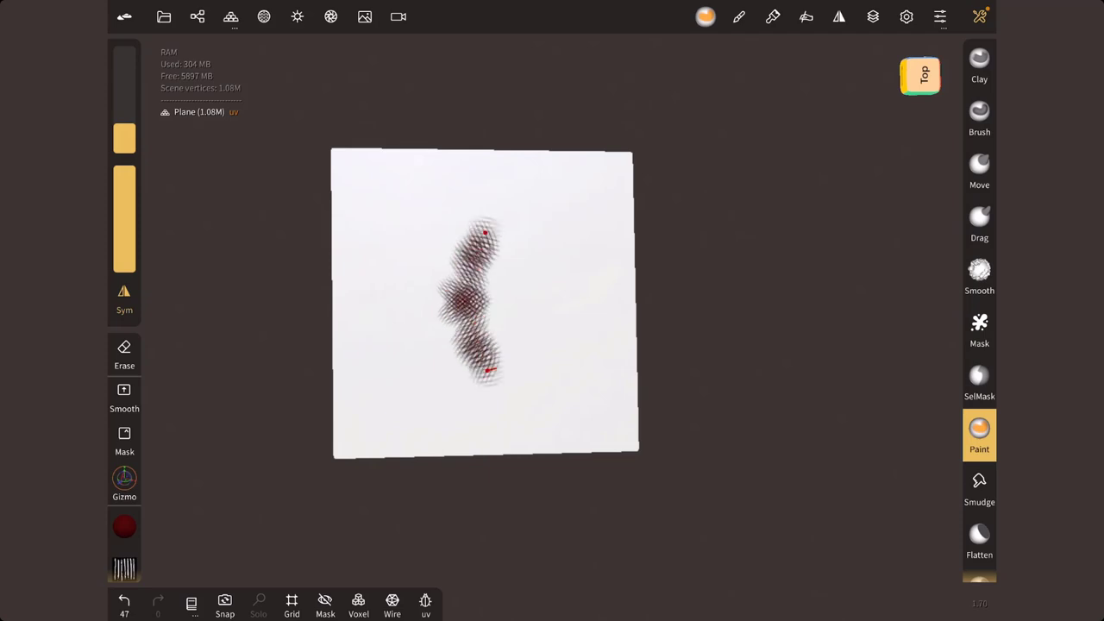
drag(532, 364, 542, 354)
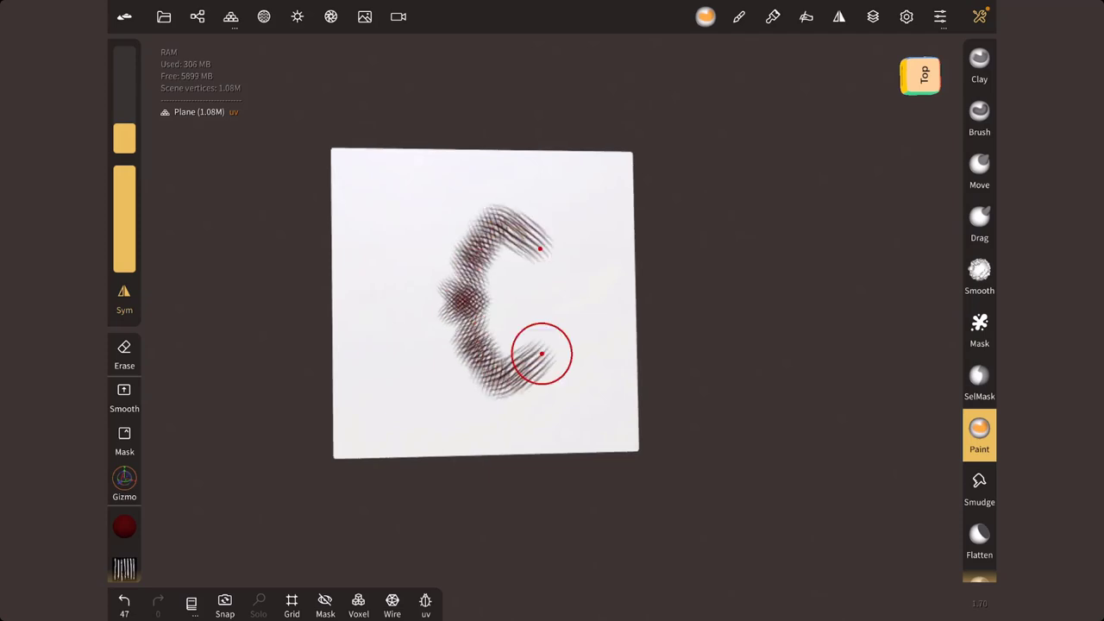
- Set the paint alpha Rotation to 90 and Tiling to 4
click(738, 17)
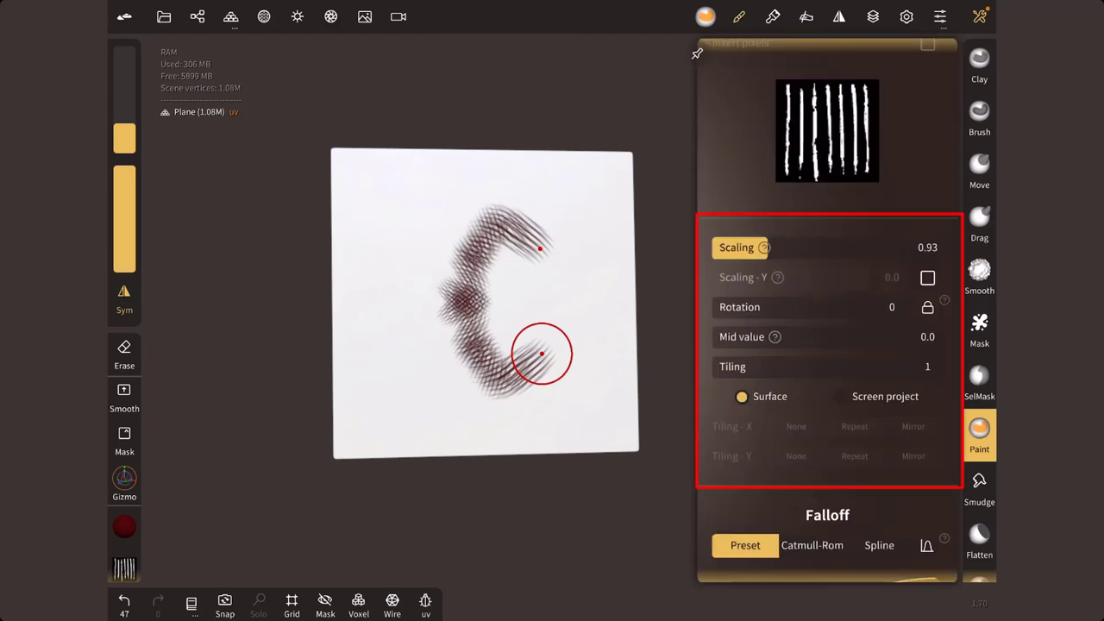
mouse_move(725, 307)
mouse_down()
mouse_move(785, 307)
mouse_move(761, 307)
mouse_up()
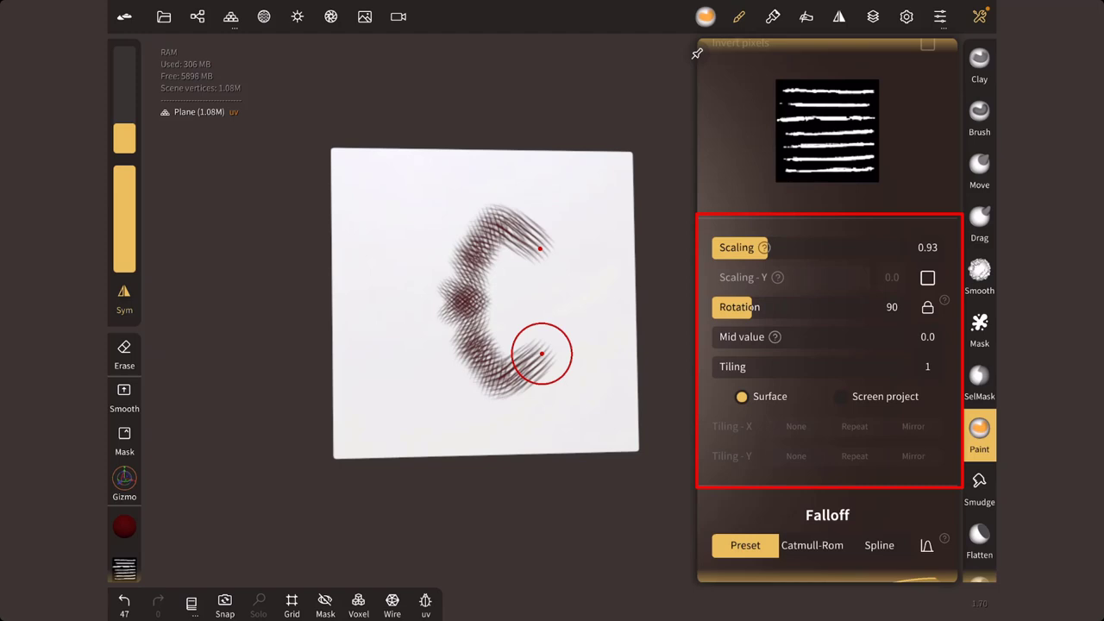
click(927, 367)
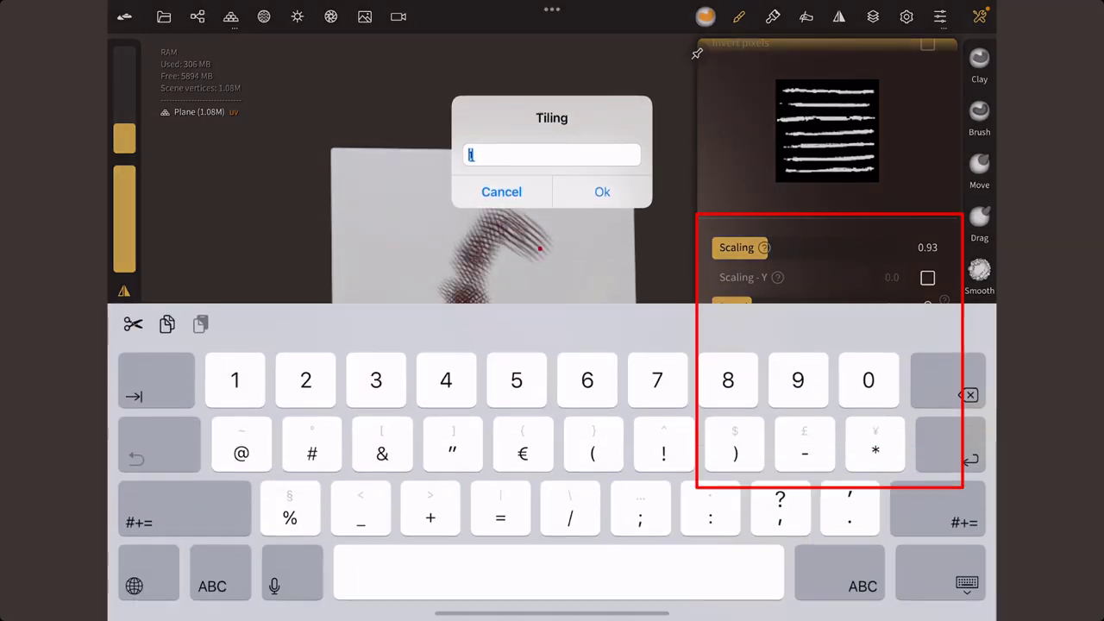
key(BackSpace)
text(3)
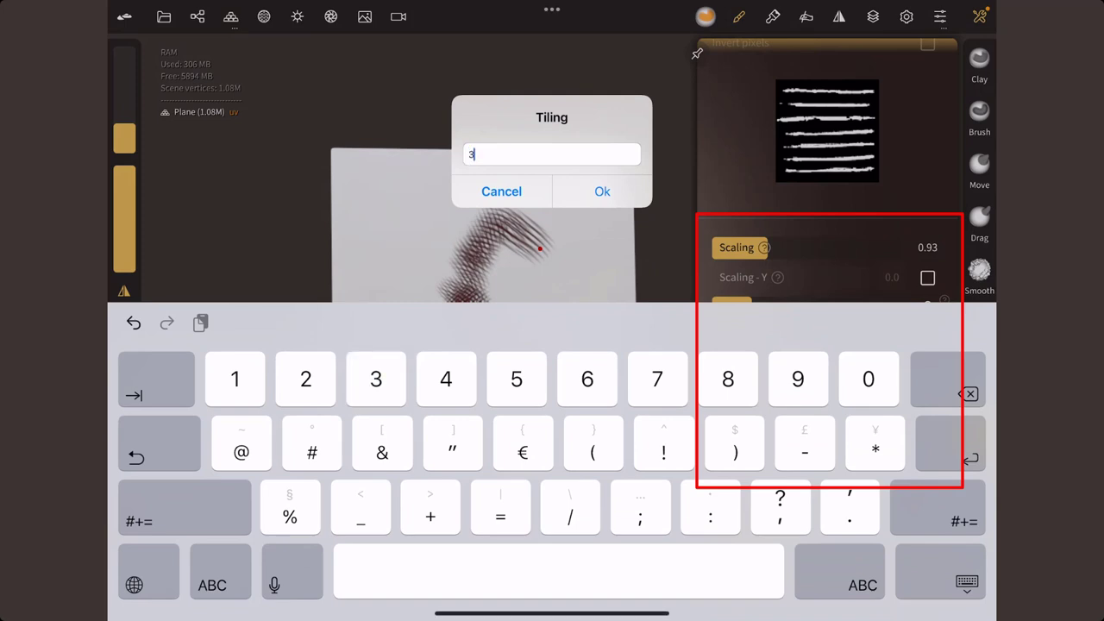
key(Return)
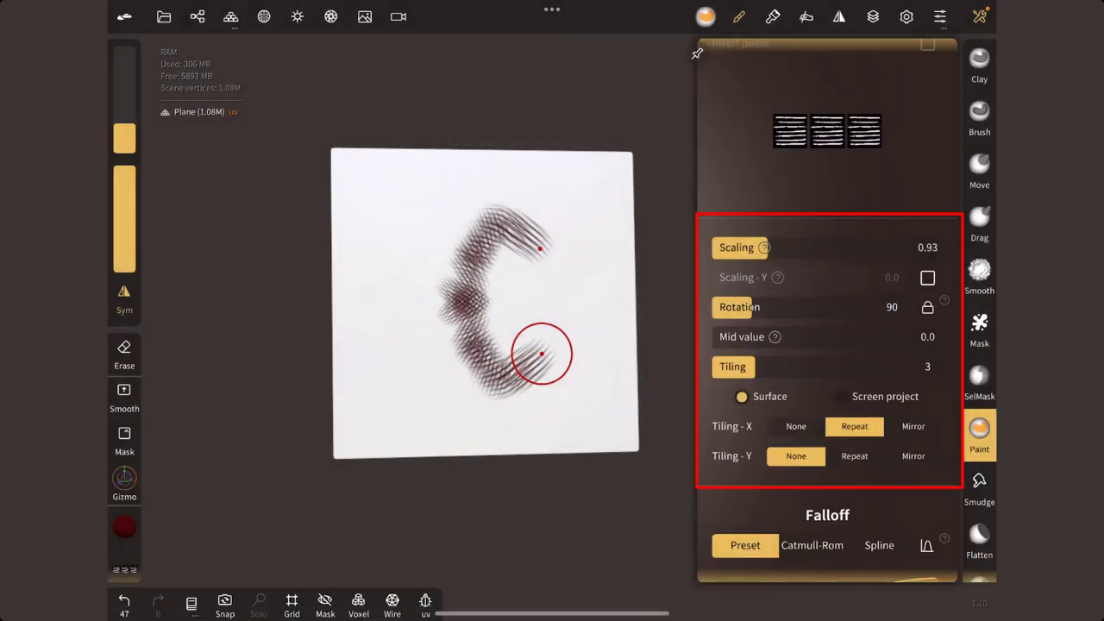
mouse_move(755, 366)
mouse_down()
mouse_move(819, 366)
mouse_move(733, 367)
mouse_up()
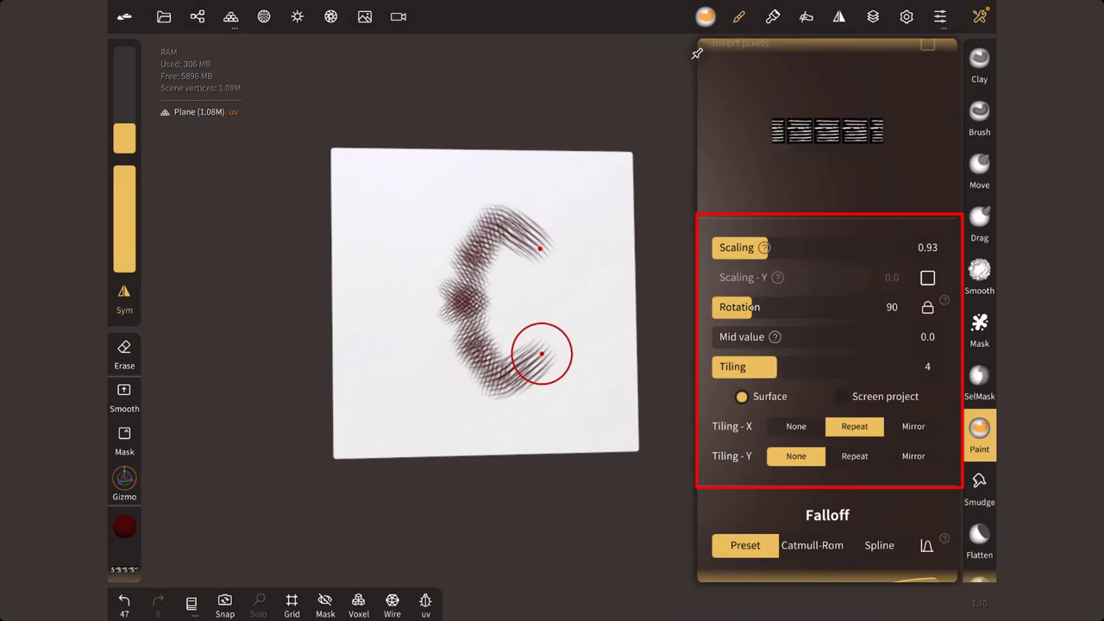
- Paint a mirrored zigzag stroke on the plane's left side
drag(399, 353, 464, 422)
click(739, 16)
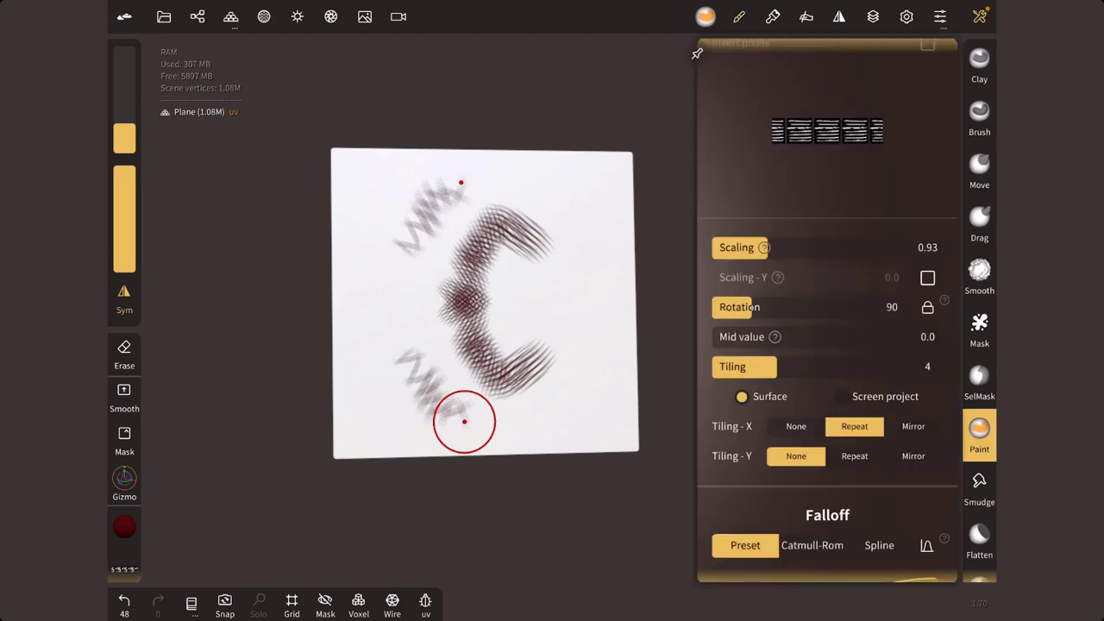
scroll(827, 345, down, 3)
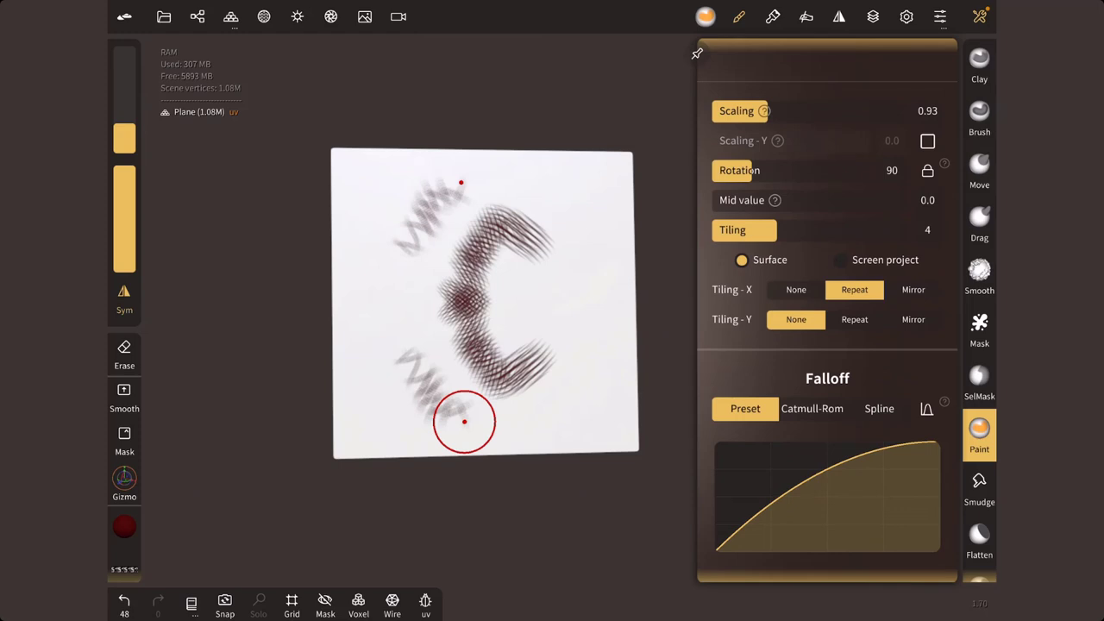
- Switch the alpha to Screen projection with Y tiling Repeat, and stamp crosshatch at the right corners
click(885, 260)
click(854, 319)
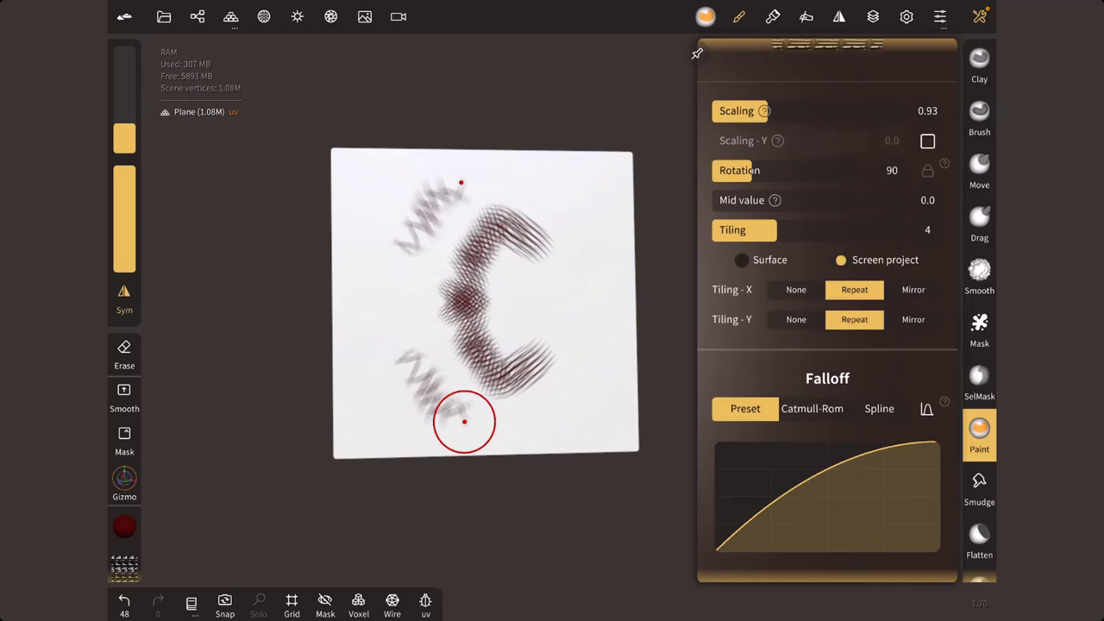
click(464, 422)
mouse_move(557, 404)
mouse_down()
mouse_move(595, 427)
mouse_move(606, 399)
mouse_move(547, 399)
mouse_up()
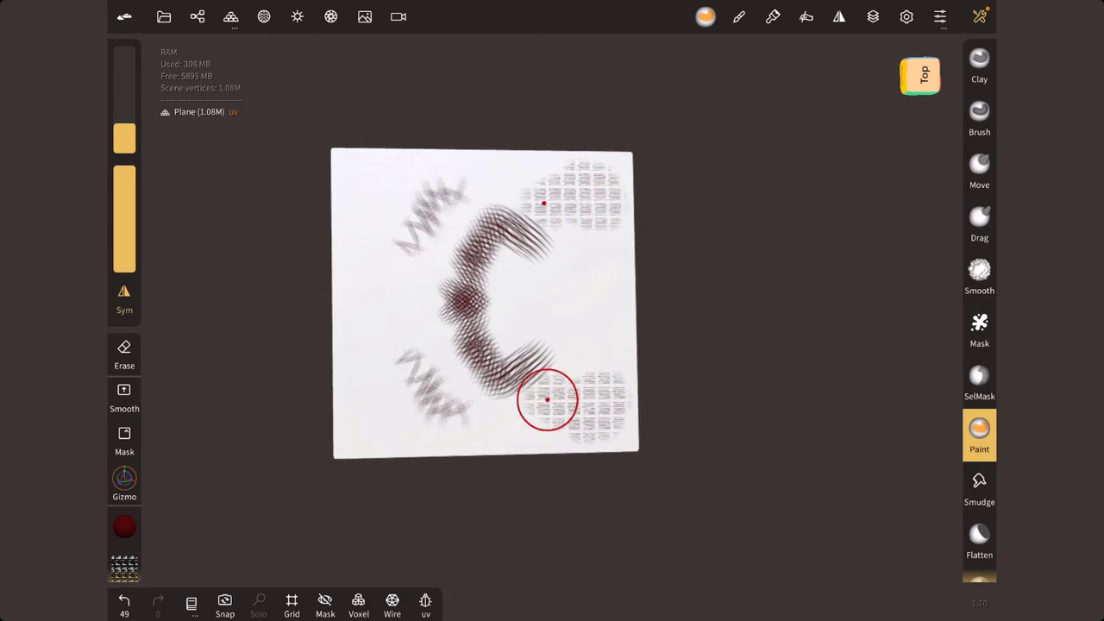
- Set both X and Y tiling to Mirror and paint crosshatch patches at the left corners and middle
click(740, 17)
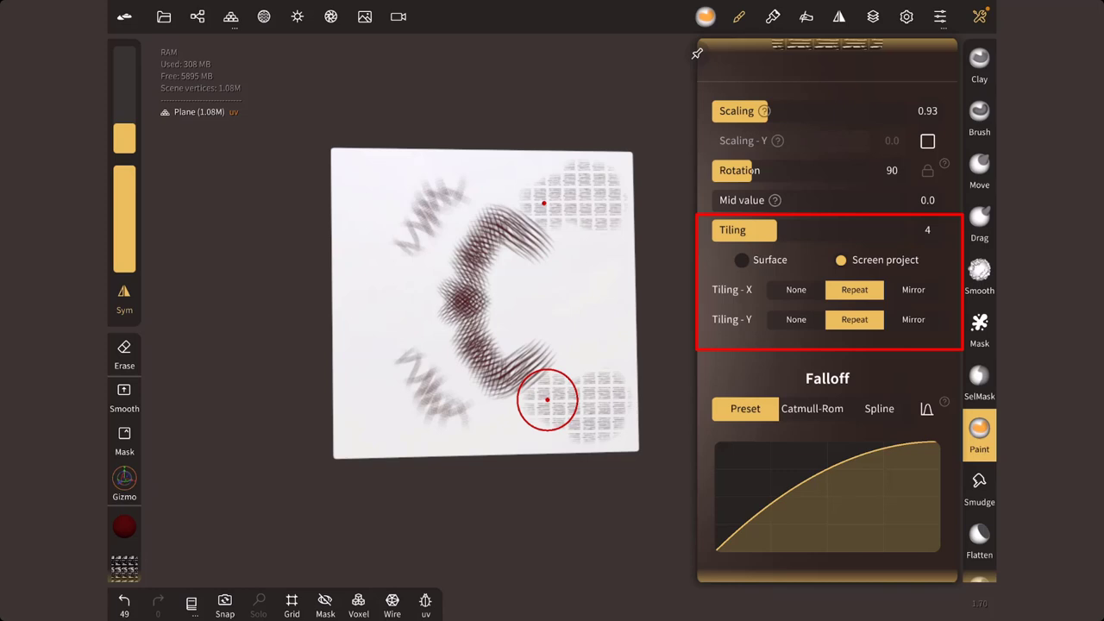
click(914, 290)
click(913, 319)
click(739, 16)
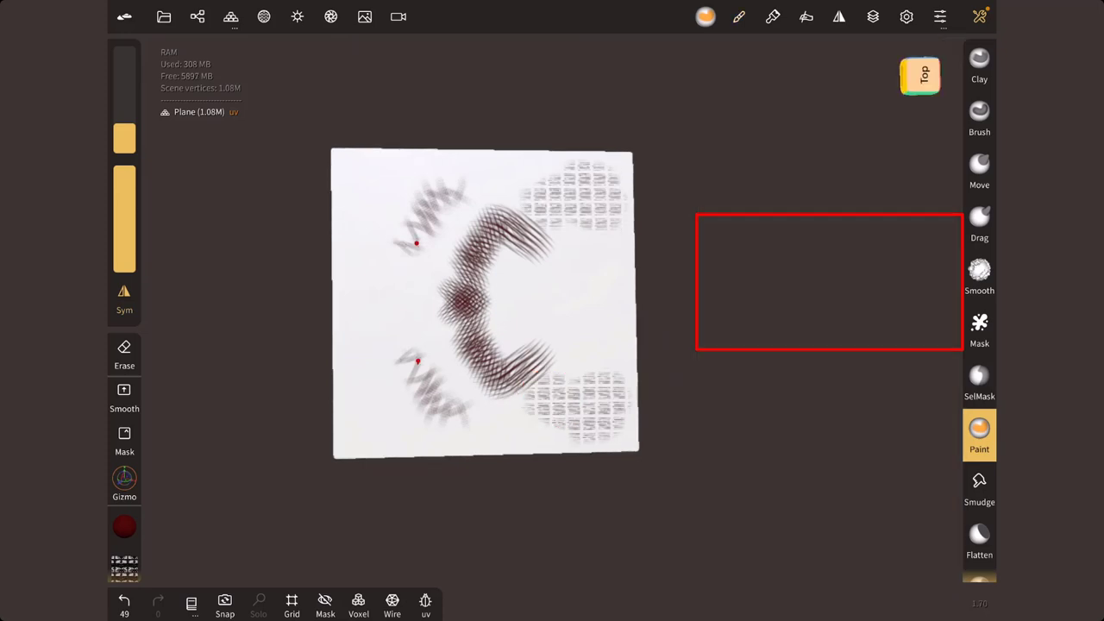
drag(420, 228, 606, 300)
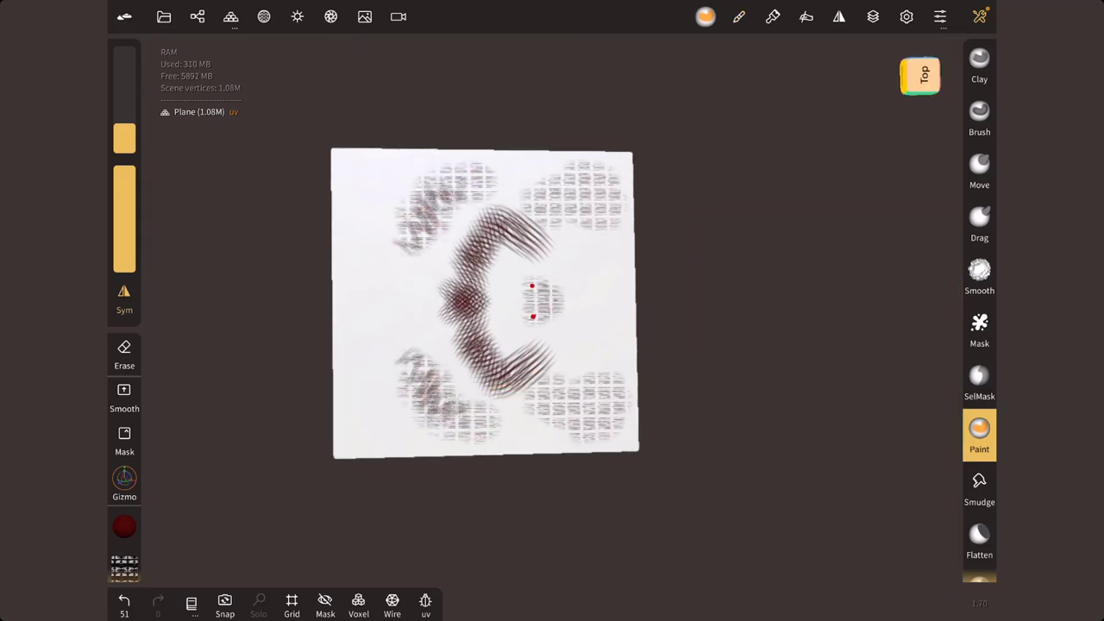
mouse_move(431, 293)
mouse_down()
mouse_move(370, 295)
mouse_move(452, 254)
mouse_move(560, 255)
mouse_up()
drag(564, 345, 580, 380)
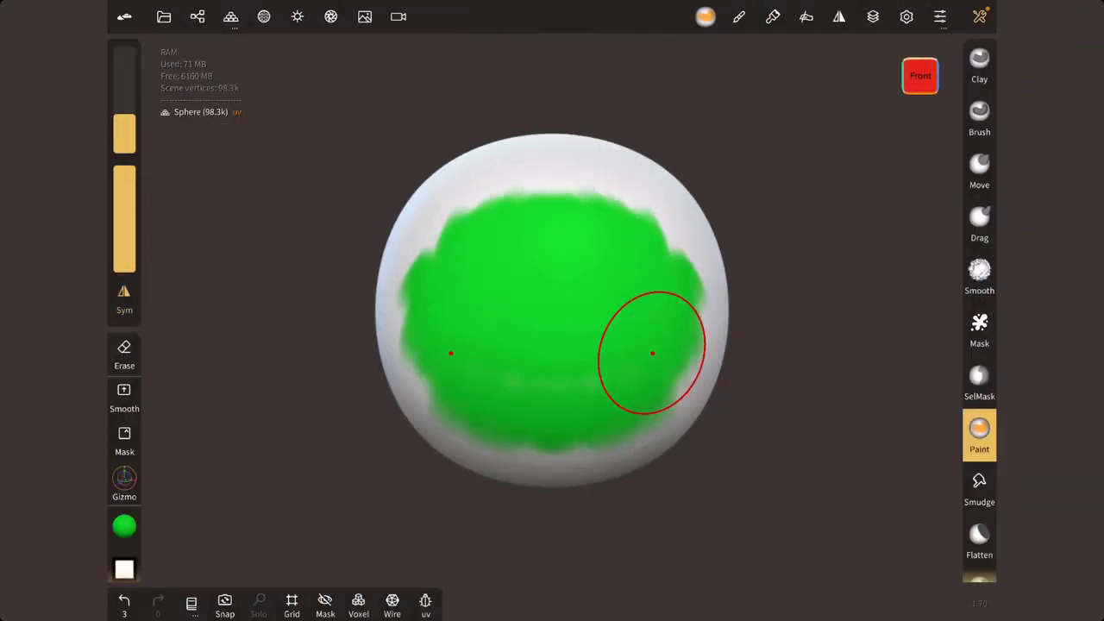
- Set the paint brush falloff preset to an editable Catmull-Rom curve
click(738, 17)
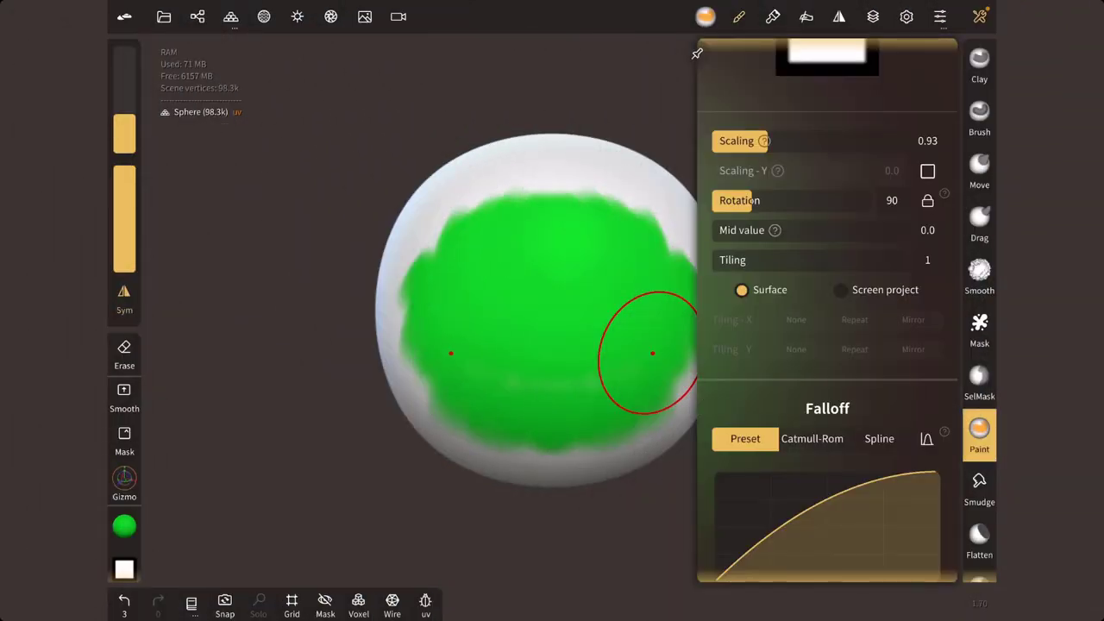
scroll(828, 311, down, 5)
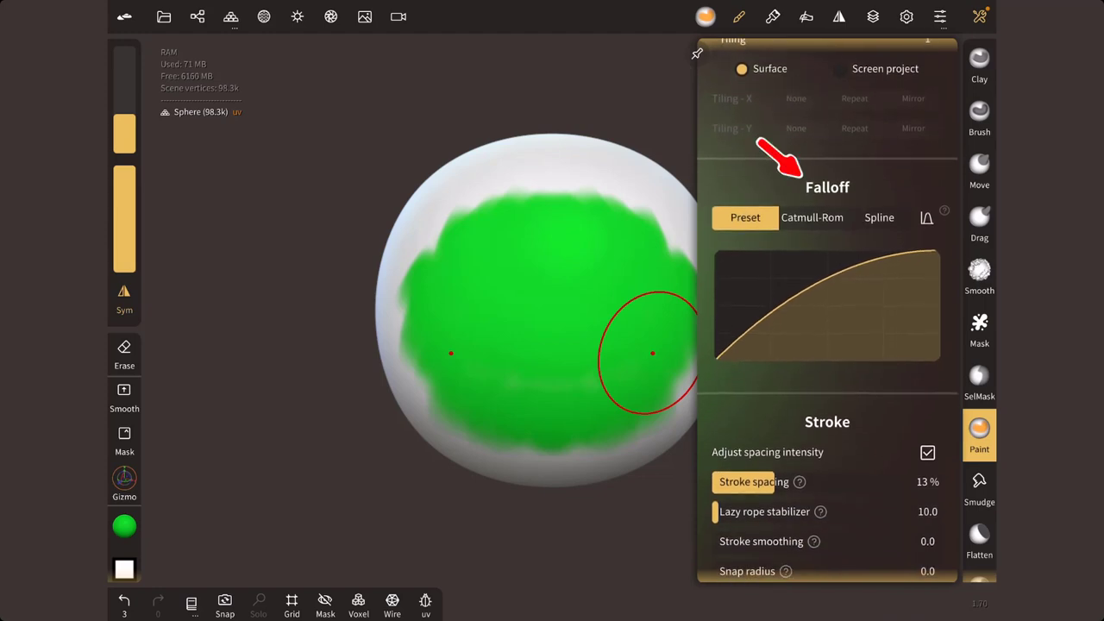
drag(760, 353, 807, 367)
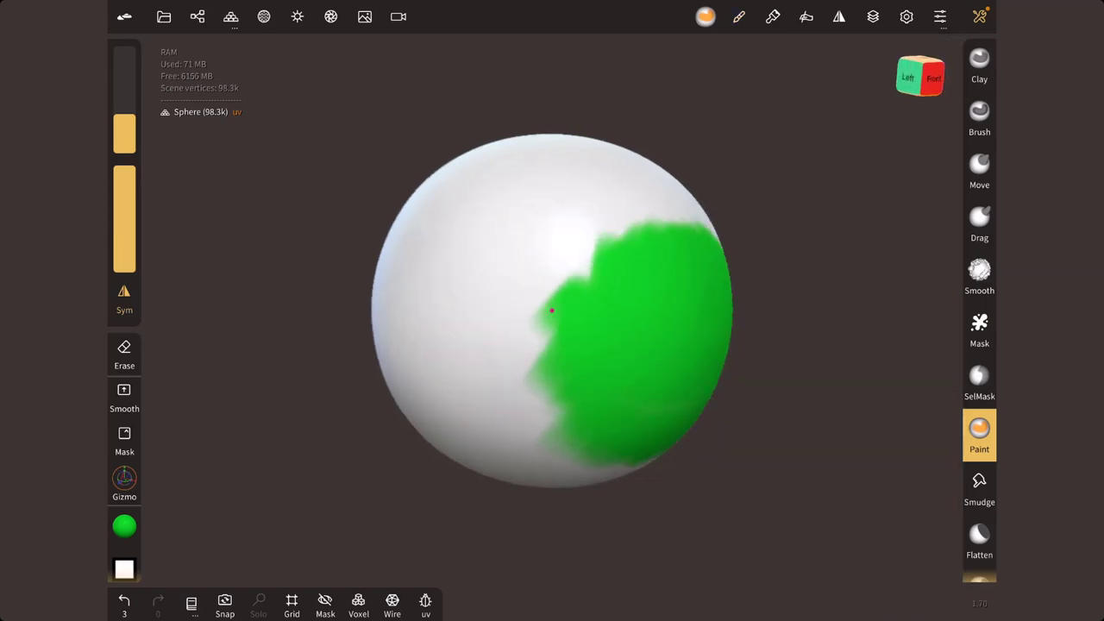
click(739, 17)
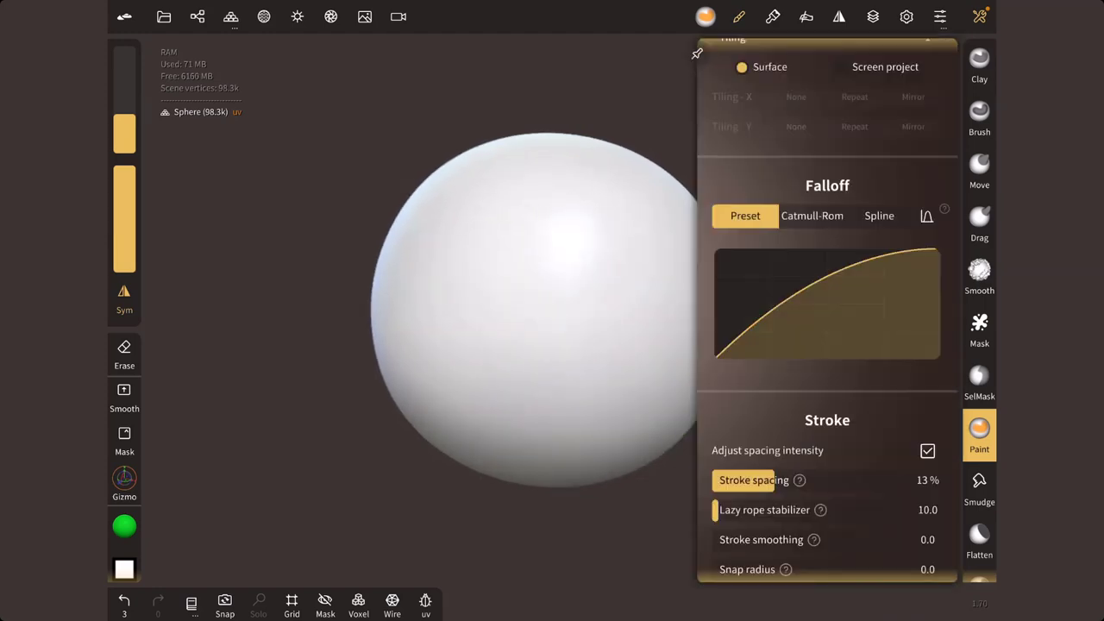
middle_drag(515, 320, 360, 303)
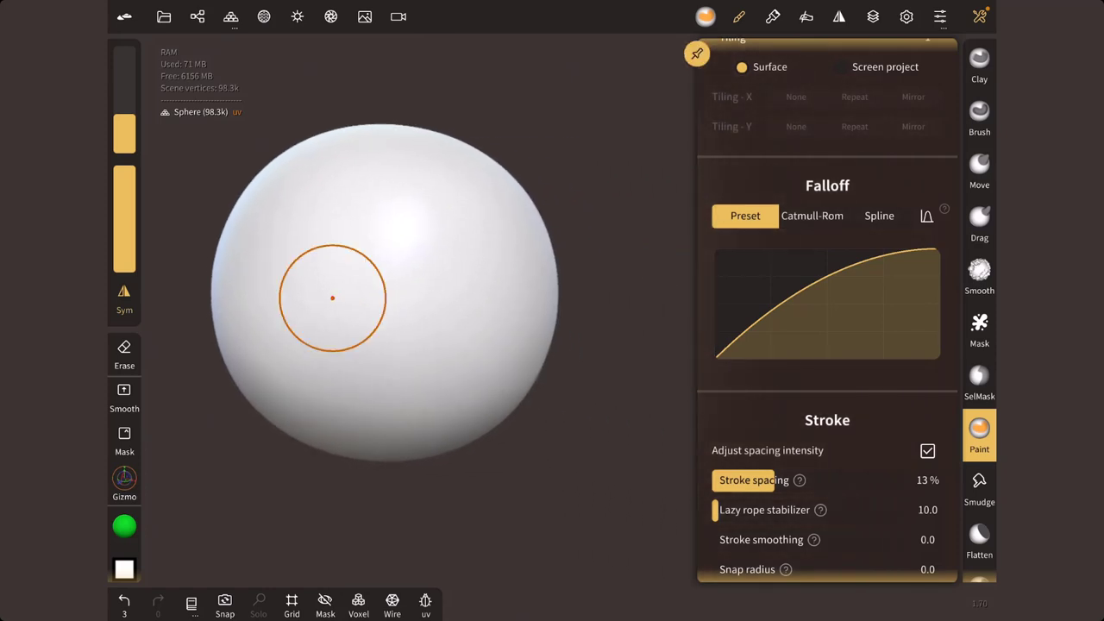
click(745, 216)
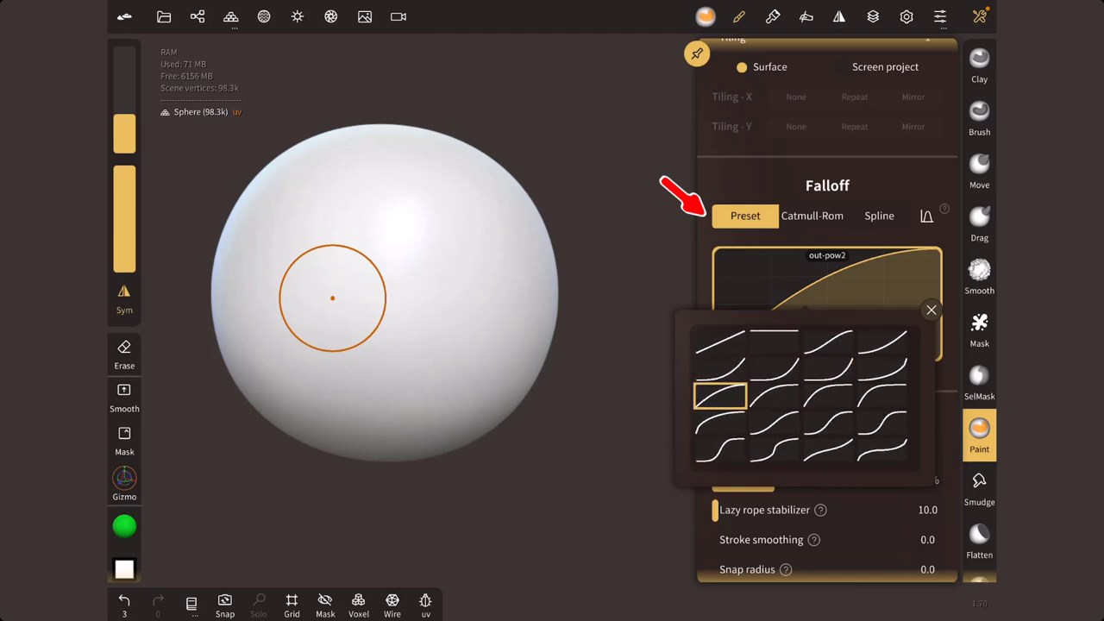
click(811, 215)
- Add four control points to make a bumpy falloff curve, then smooth it as Spline
drag(837, 298, 838, 328)
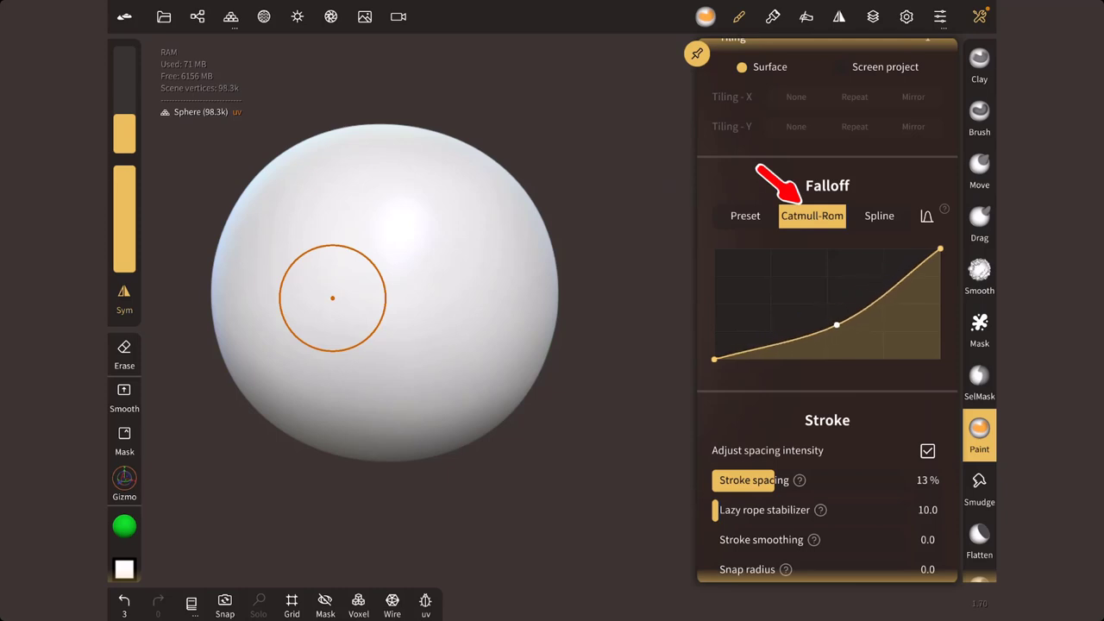
drag(906, 281, 903, 312)
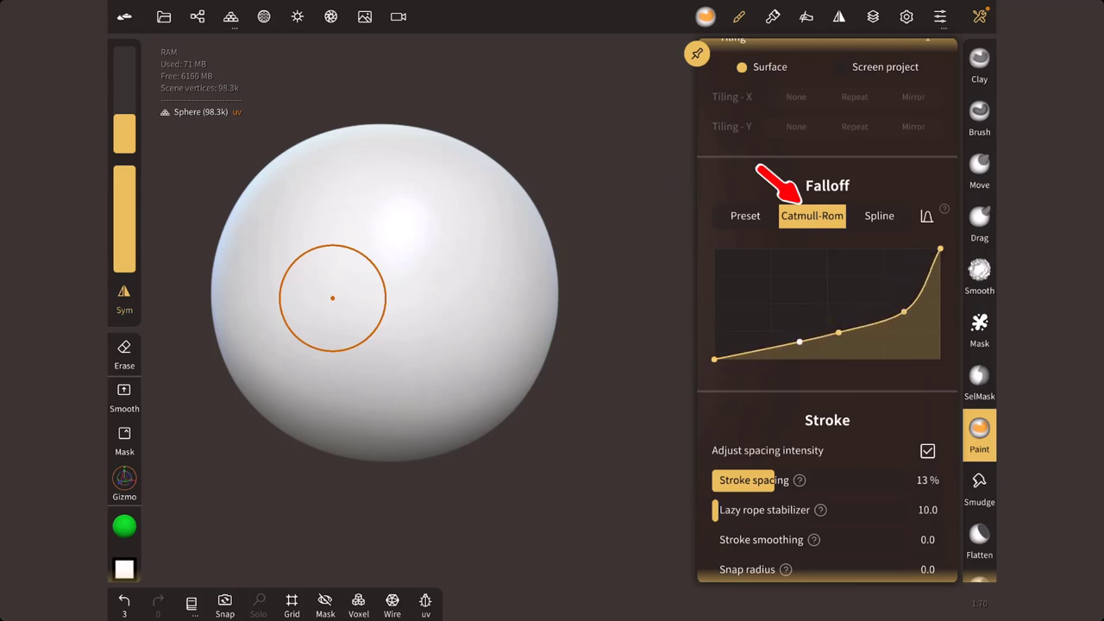
drag(800, 341, 789, 298)
drag(866, 323, 864, 305)
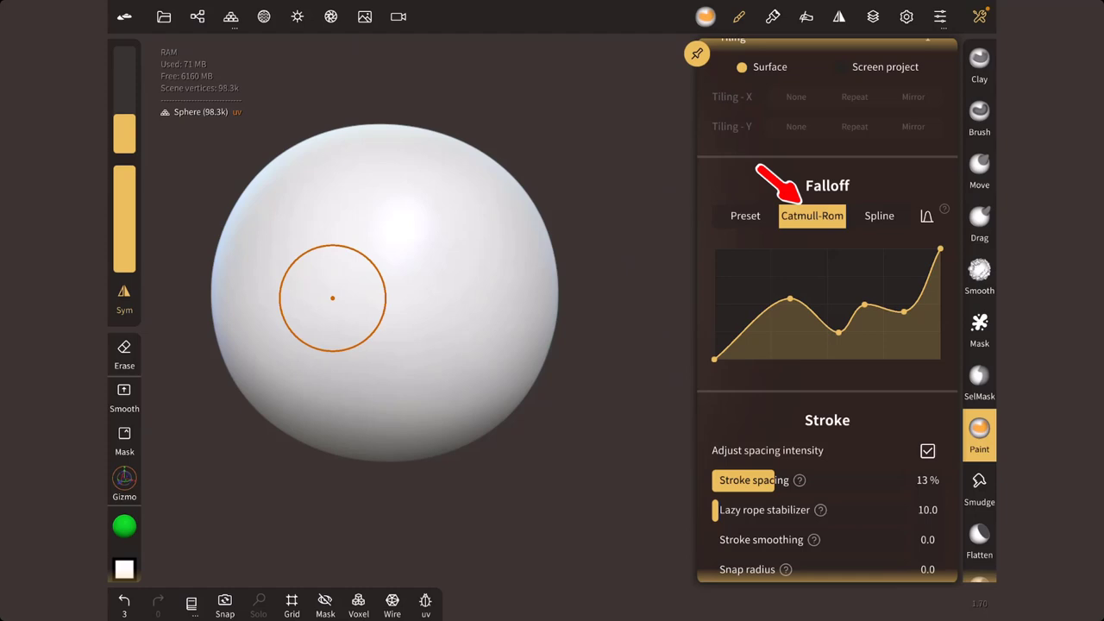
click(879, 216)
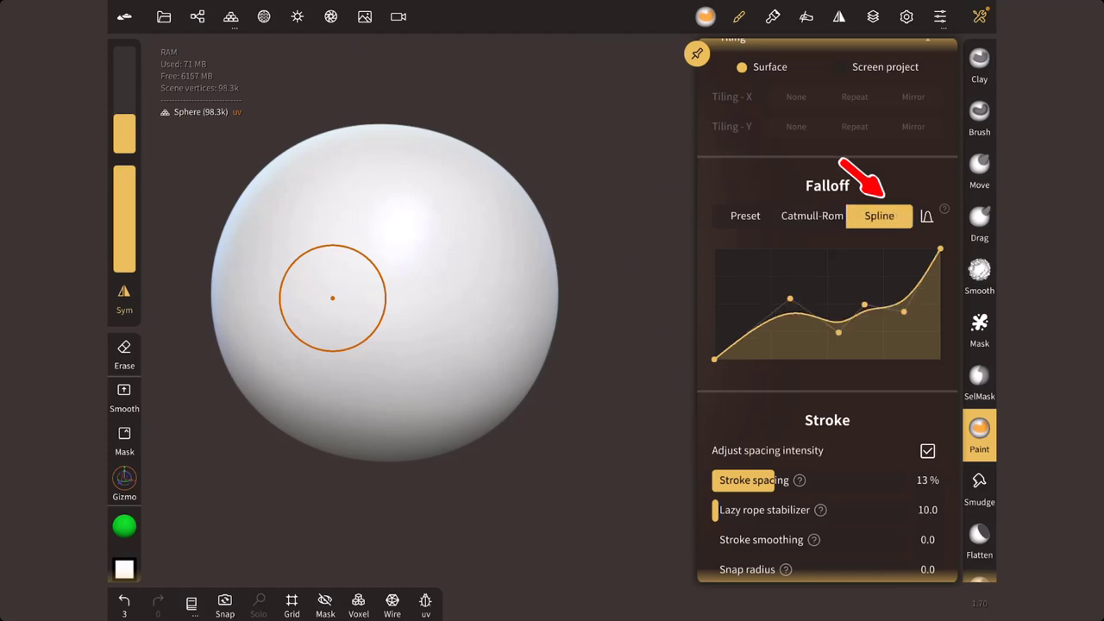
- Paint a soft diagonal green stroke across the sphere using the Dot stroke type
scroll(827, 307, down, 5)
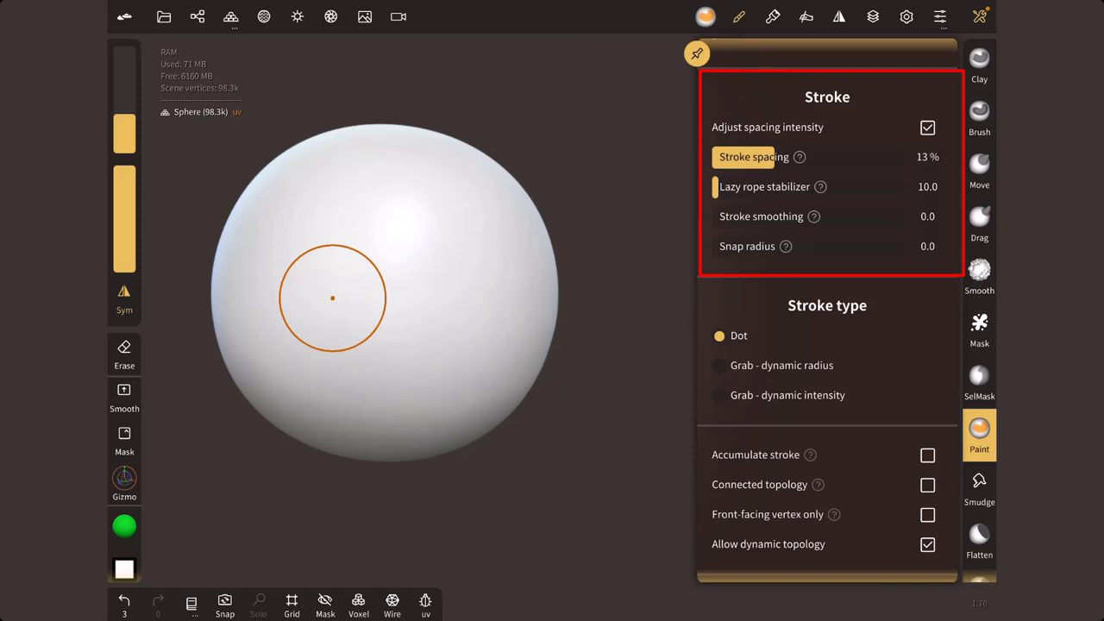
drag(375, 384, 470, 252)
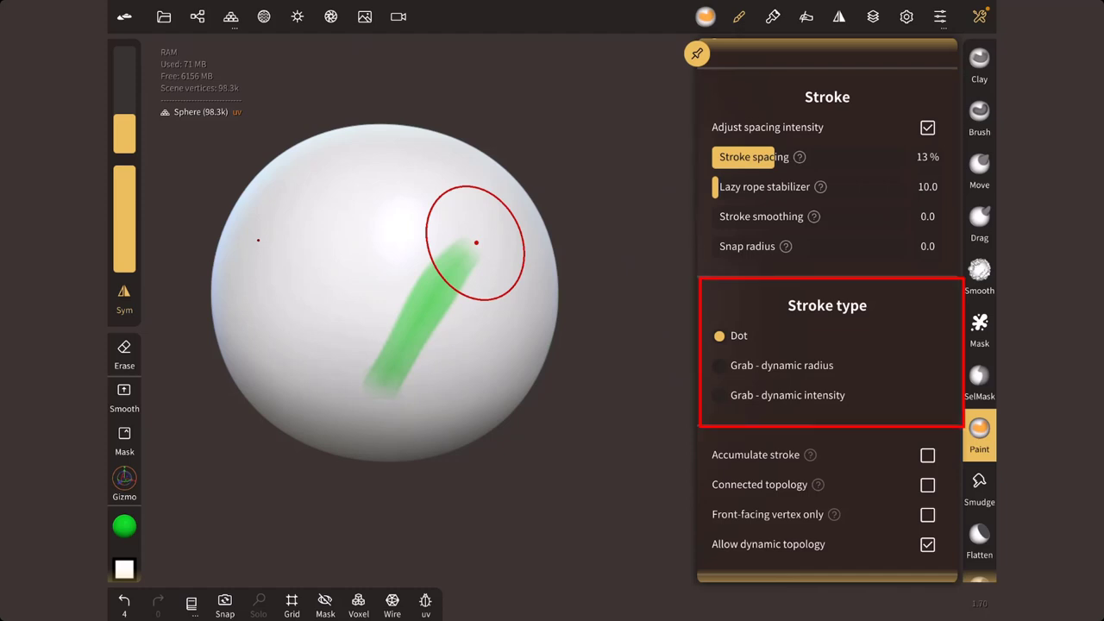
- Set the stroke to Grab with dynamic radius and stamp square green patches on the upper left
click(719, 365)
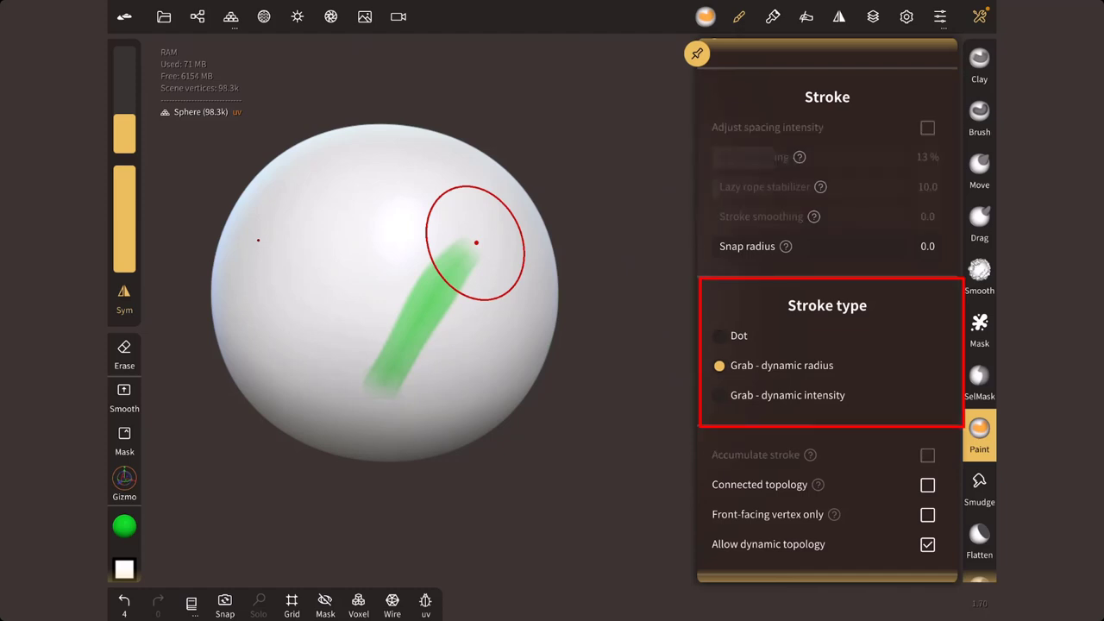
drag(424, 362, 466, 399)
drag(376, 298, 421, 338)
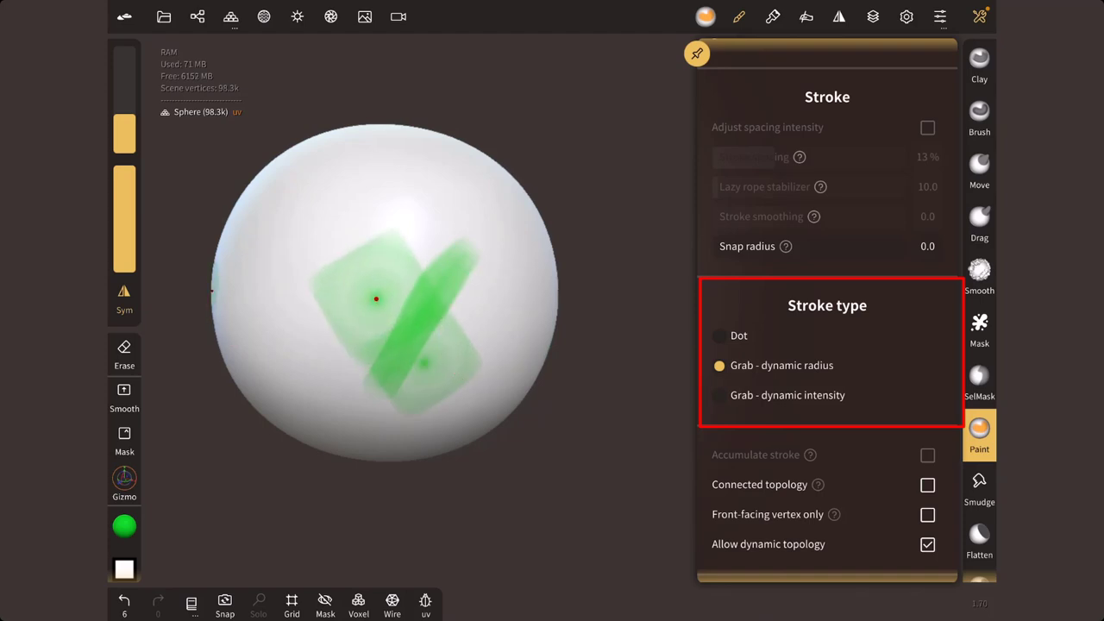
drag(338, 235, 380, 259)
drag(376, 300, 414, 328)
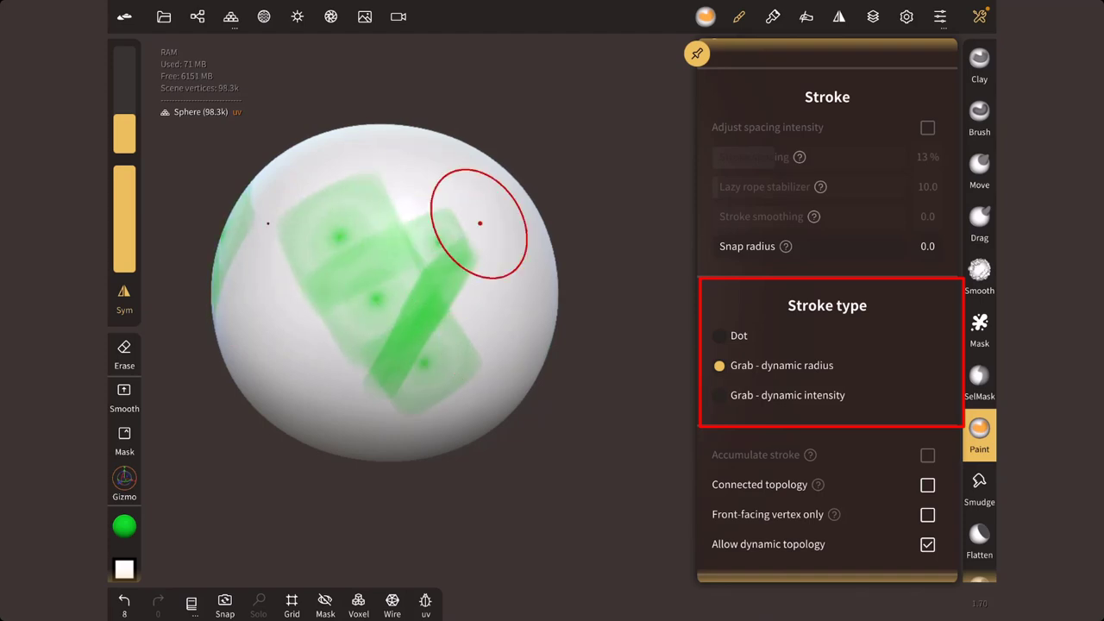
- Switch to Grab - dynamic intensity and stamp more green patches across the sphere's front
click(720, 395)
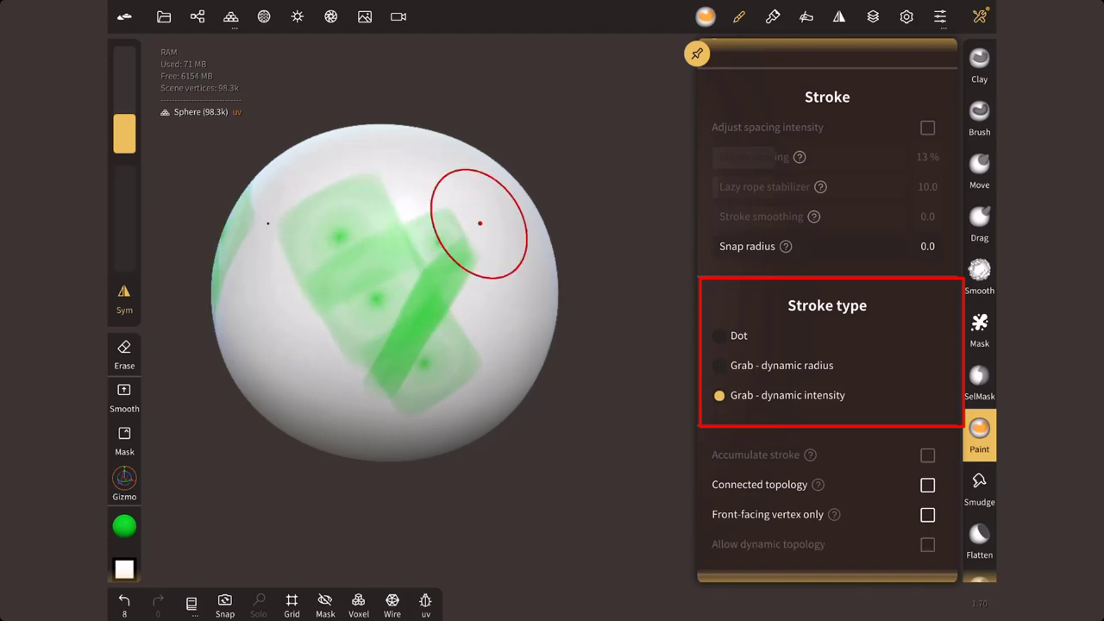
click(467, 346)
click(349, 396)
click(350, 396)
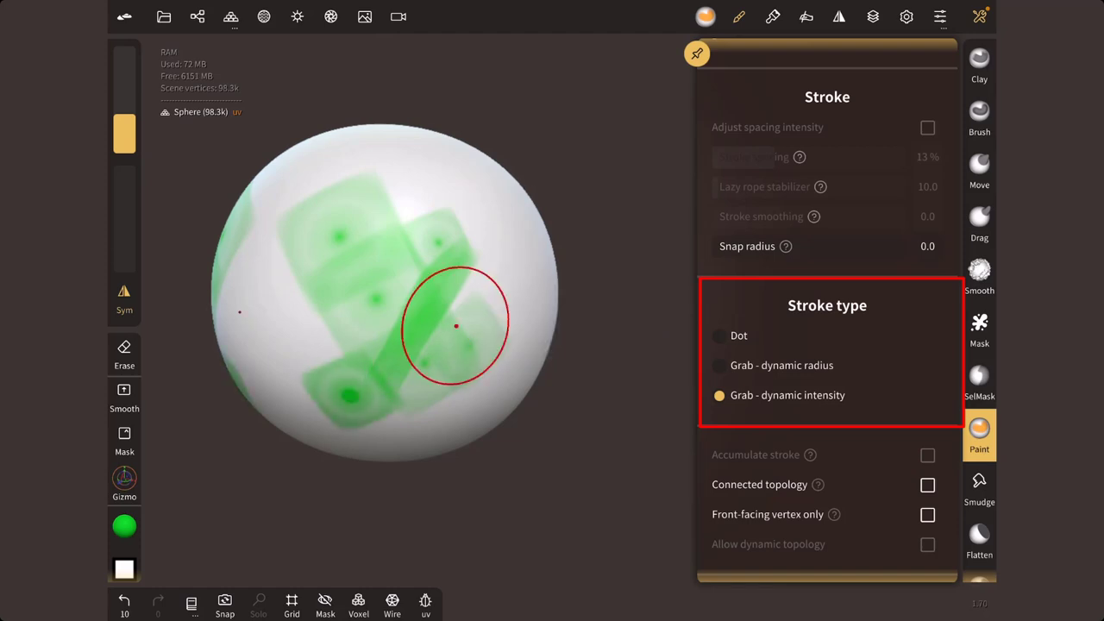
click(301, 344)
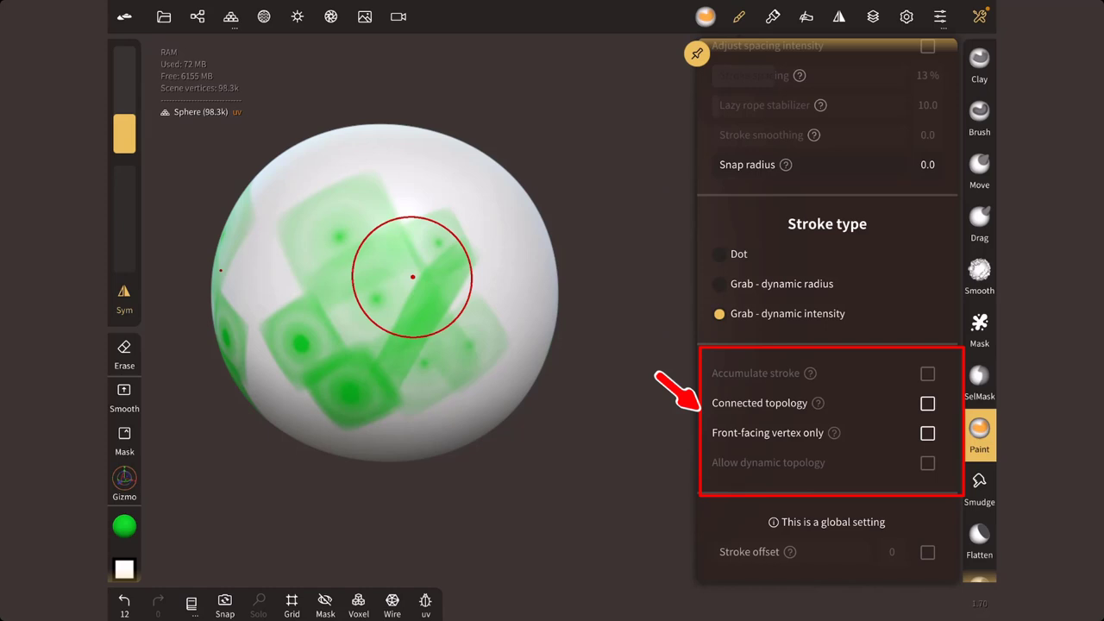
- Tick Front-facing vertex only, then create a New project, confirming Yes to discard changes
click(928, 433)
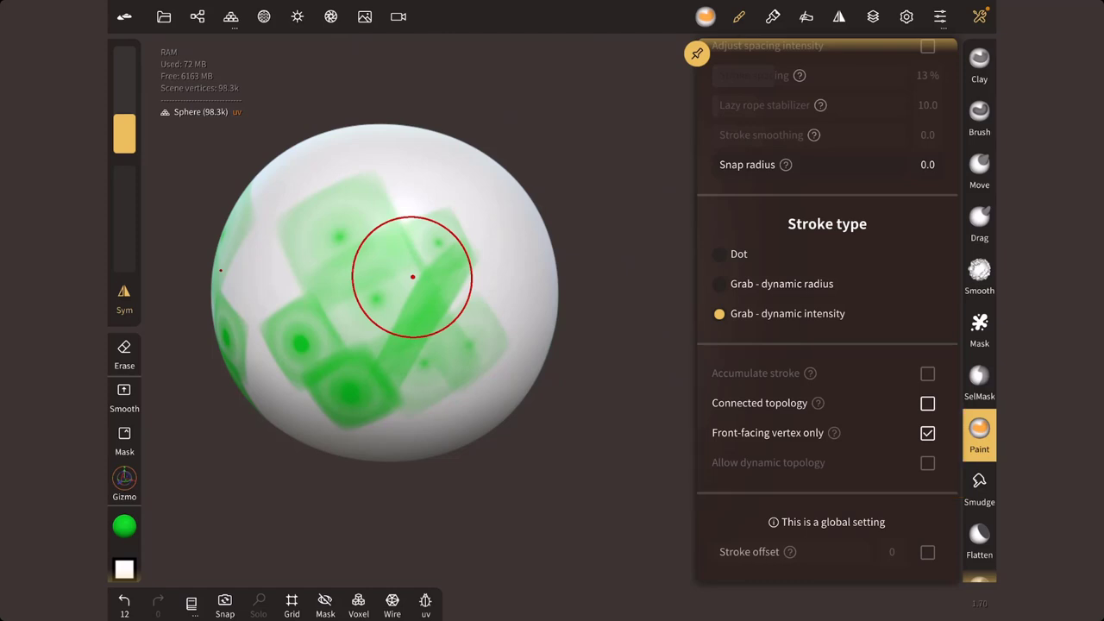
click(164, 16)
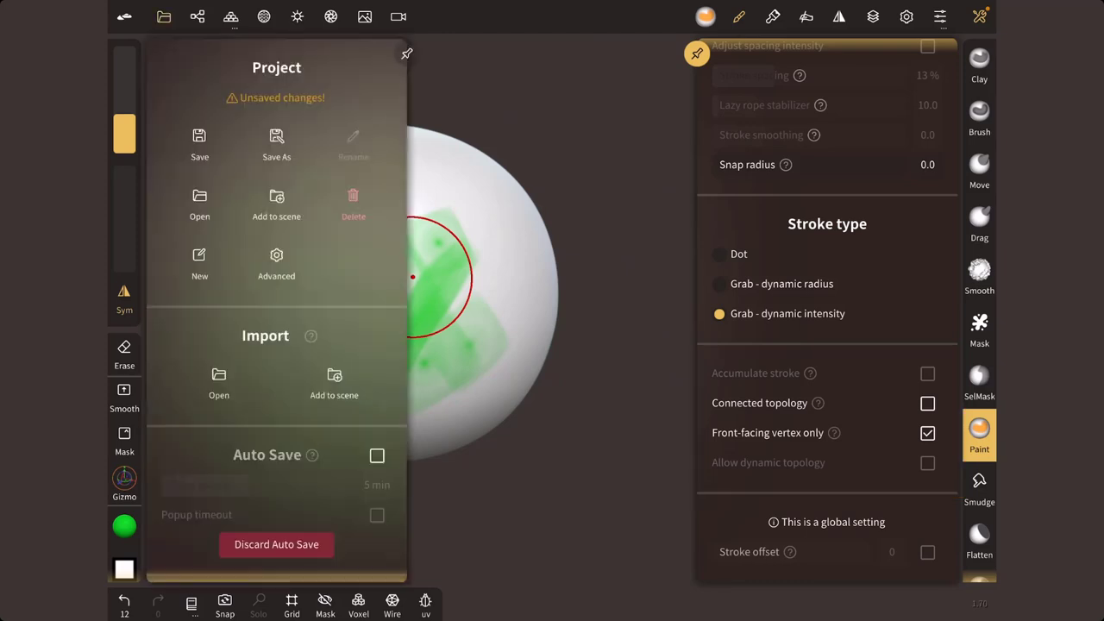
click(199, 259)
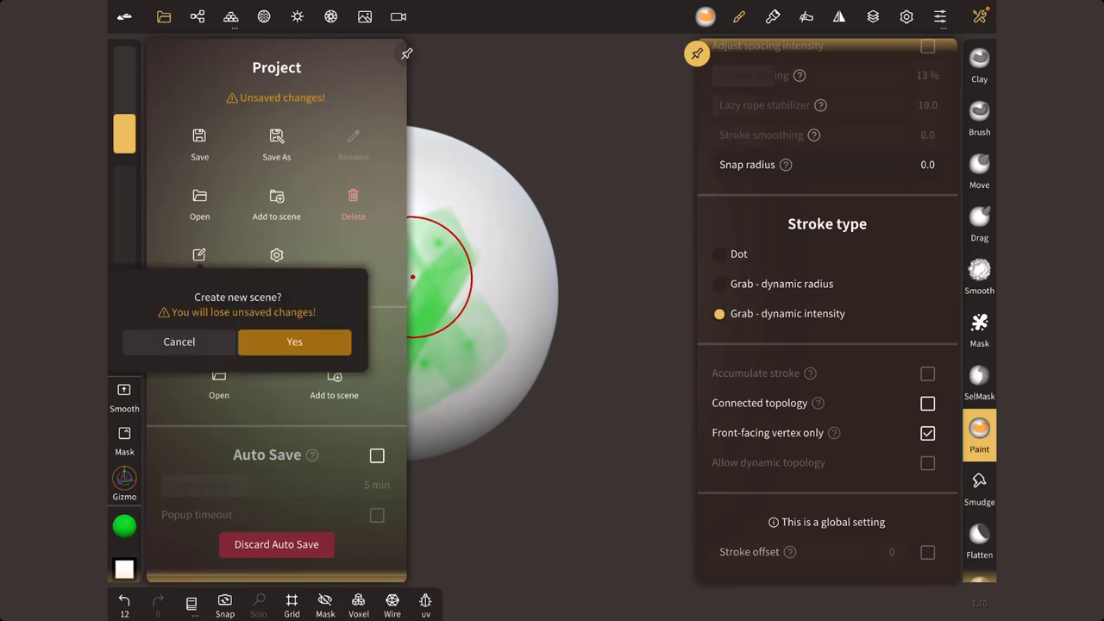
click(291, 340)
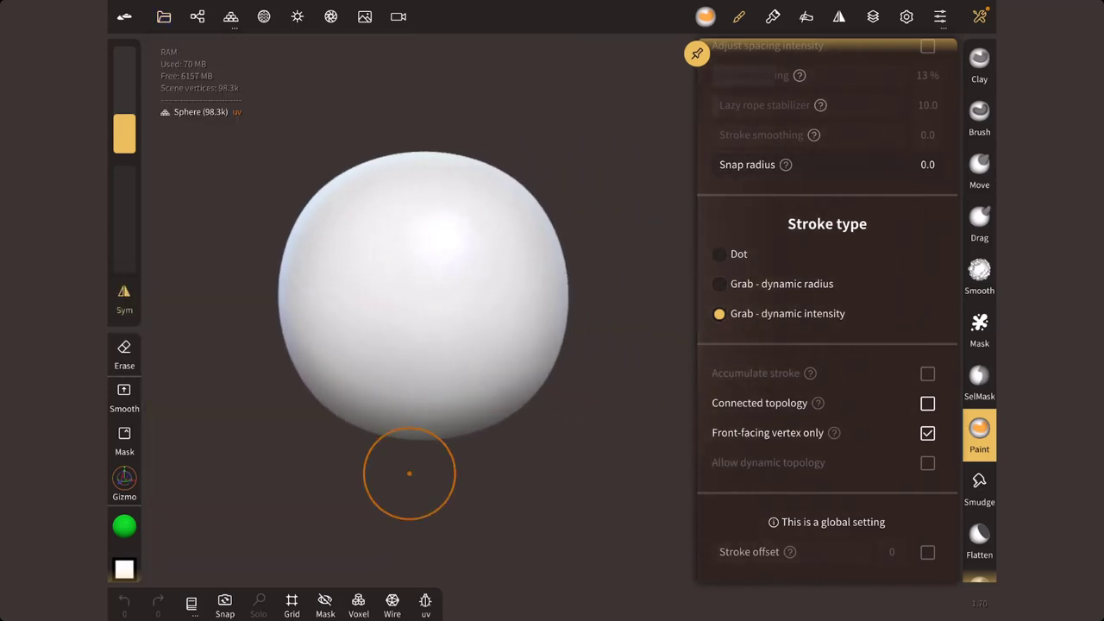
- Paint green dotted patches over the sphere's top with the Brush tool
key(c)
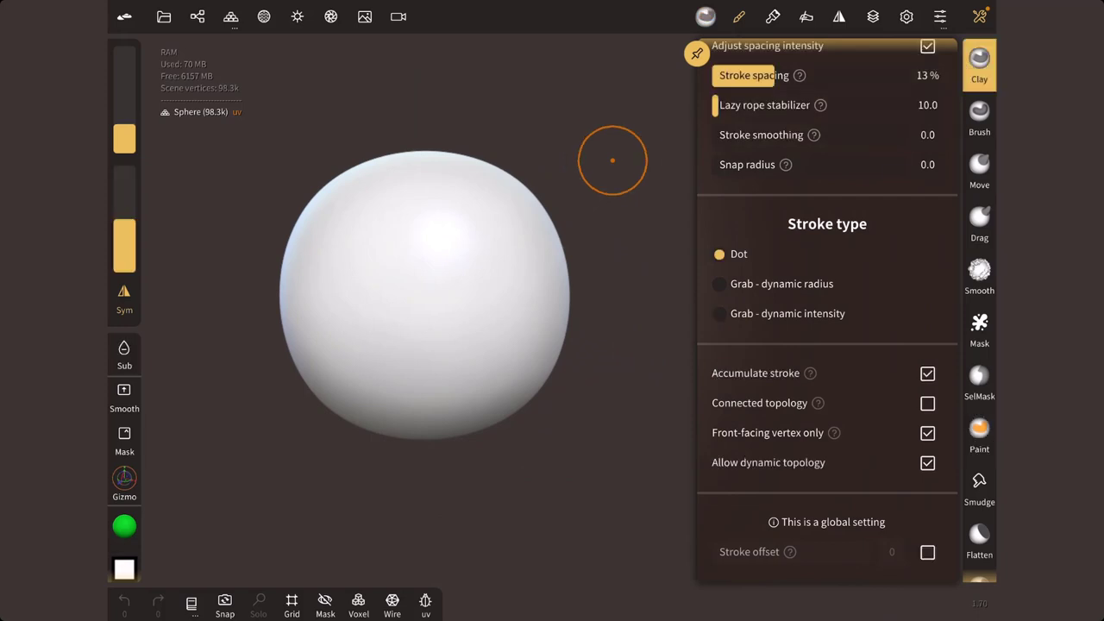
click(979, 117)
drag(456, 234, 413, 179)
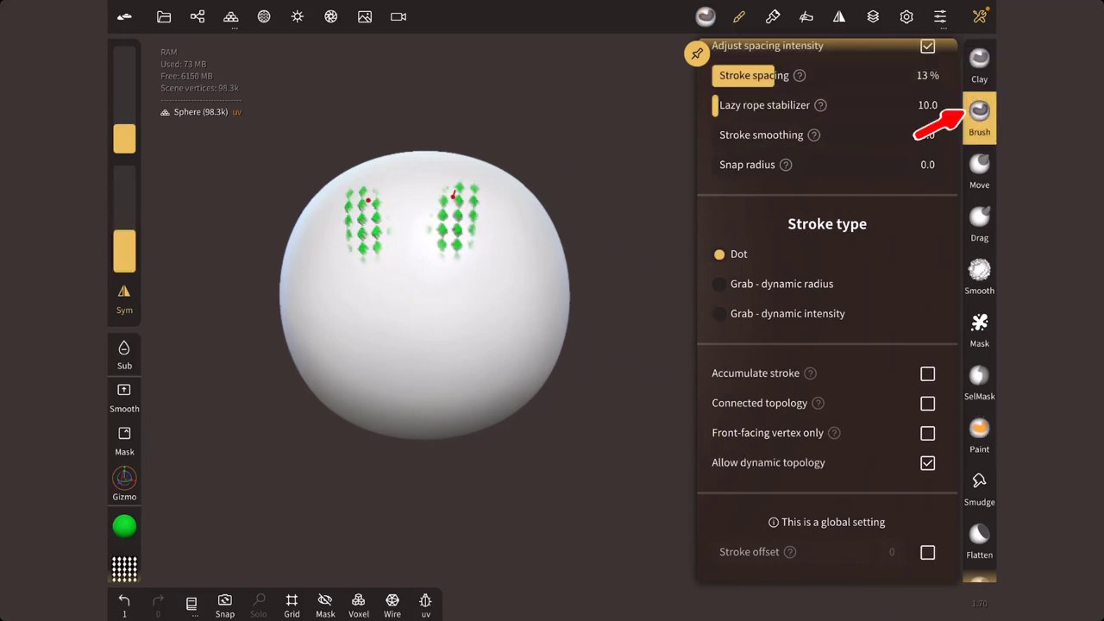
mouse_move(413, 181)
middle_down()
mouse_move(419, 291)
mouse_move(562, 189)
mouse_move(419, 291)
middle_up()
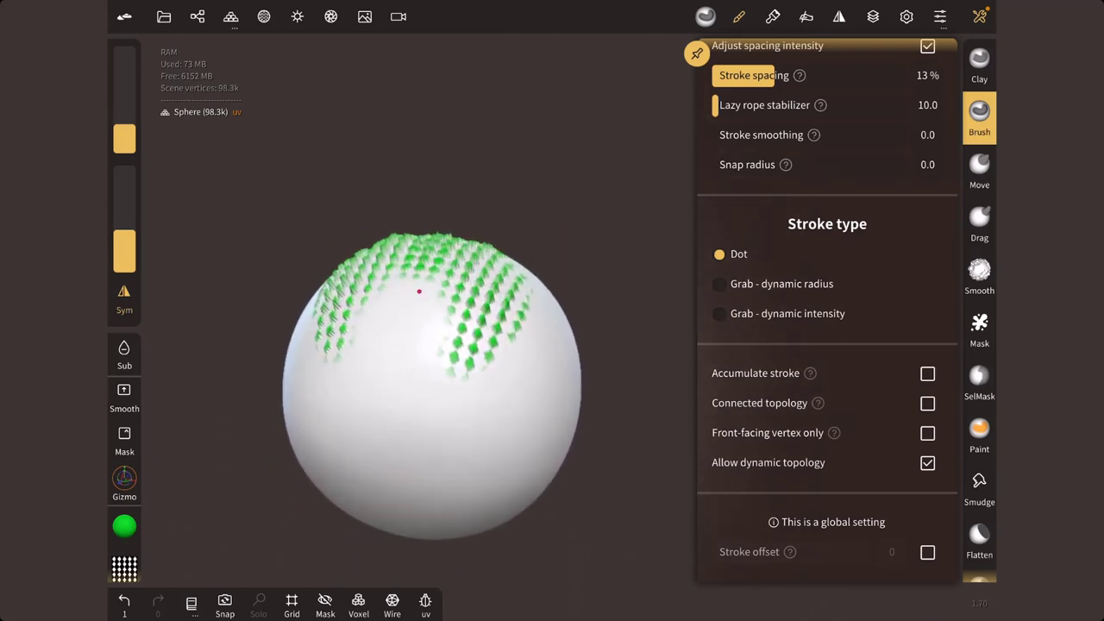
- Choose the plain white alpha and paint a solid mirrored green band around the sphere
click(124, 567)
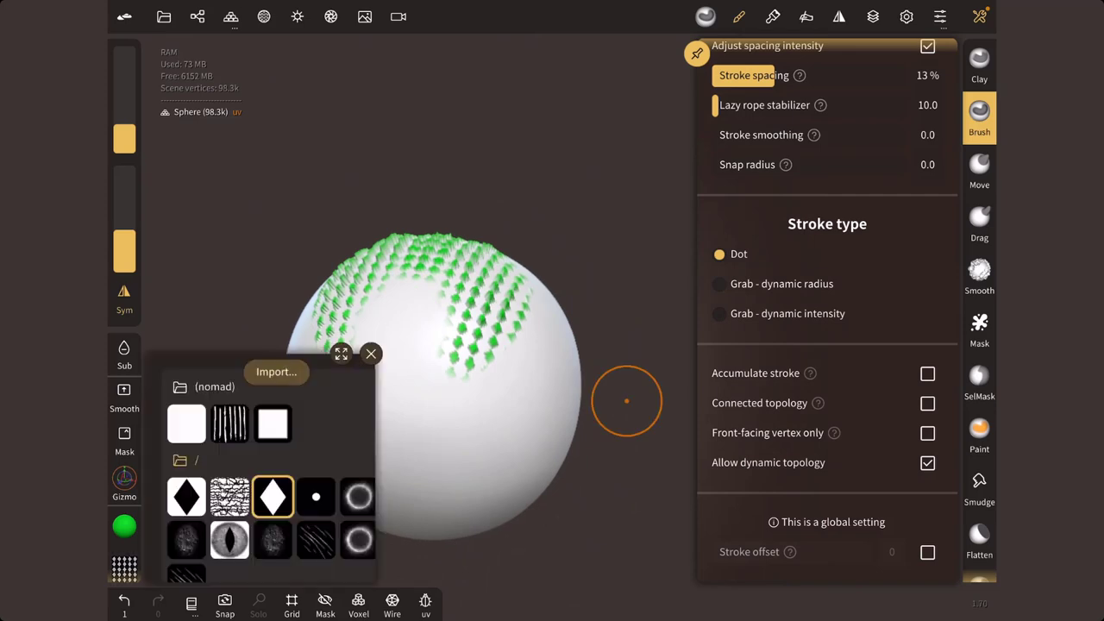
click(186, 392)
mouse_move(319, 380)
mouse_down()
mouse_move(372, 369)
mouse_move(490, 250)
mouse_up()
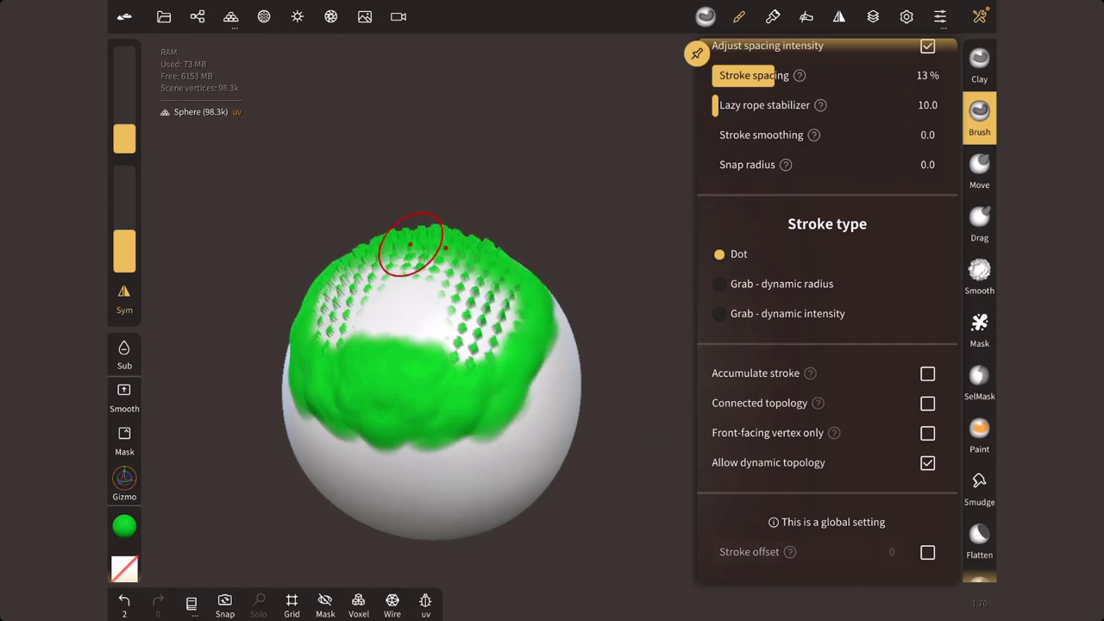
- Turn off stroke painting and sculpt an unpainted raised ridge below the green band
middle_drag(412, 246, 618, 381)
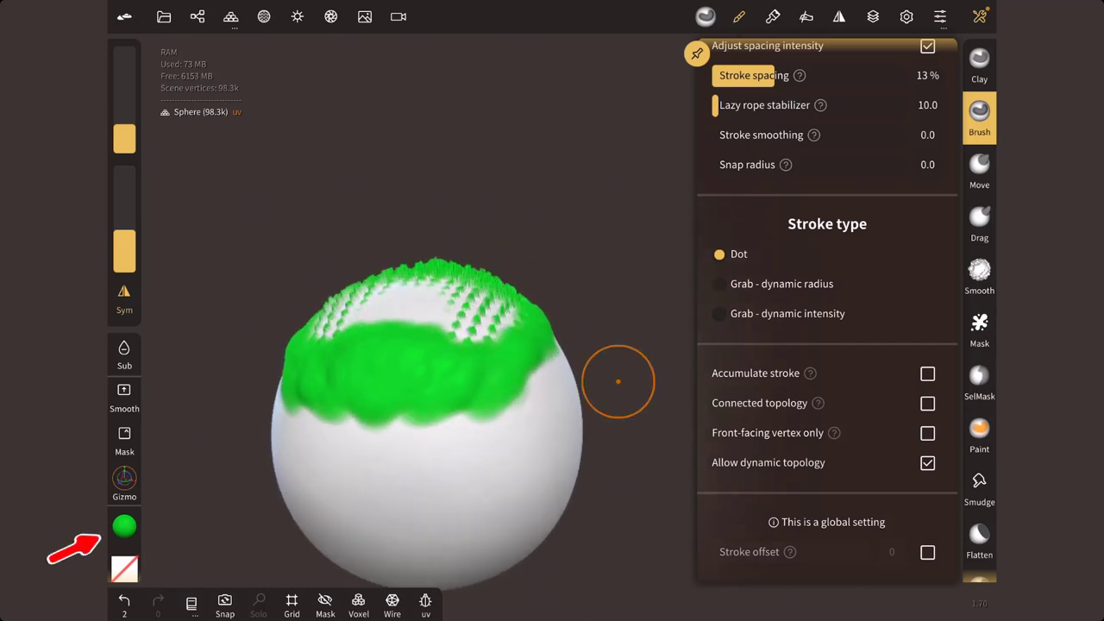
click(124, 525)
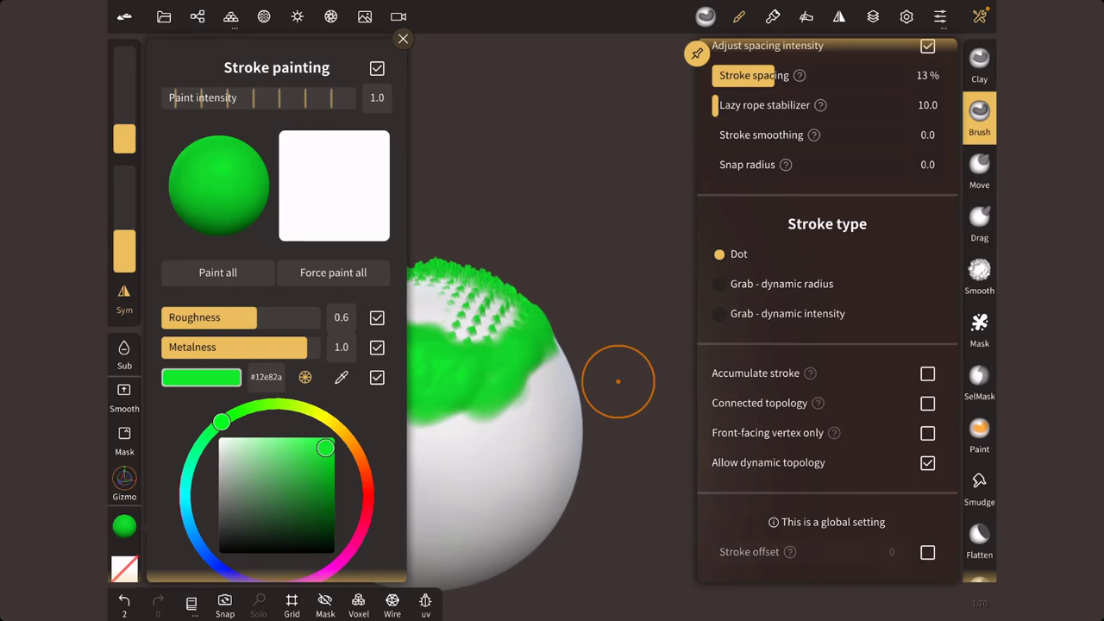
click(377, 68)
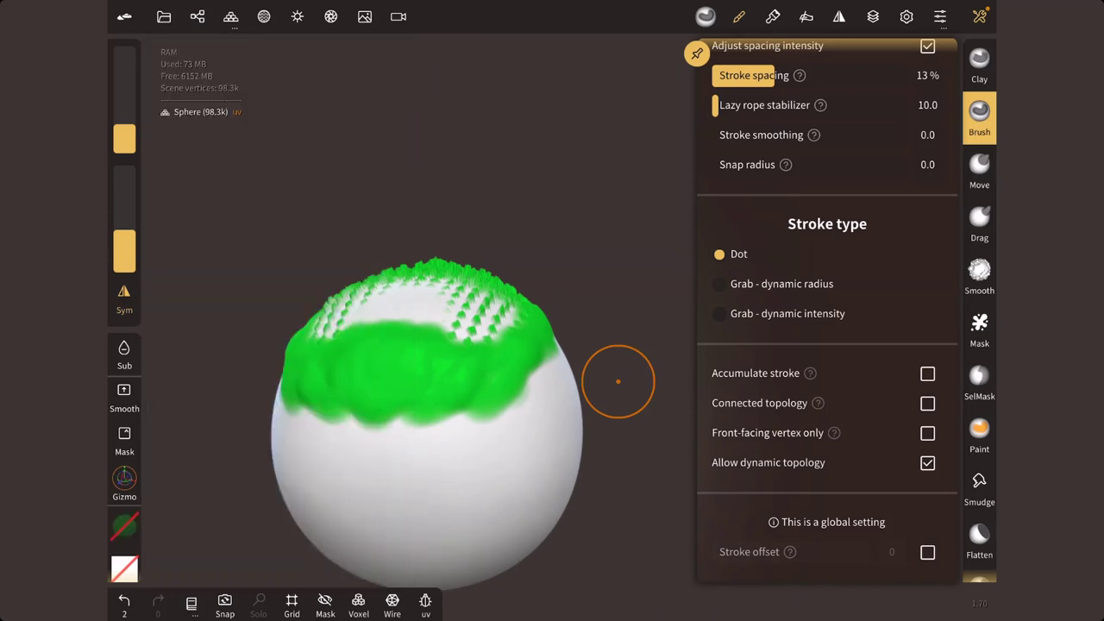
mouse_move(456, 423)
mouse_down()
mouse_move(387, 465)
mouse_move(556, 375)
mouse_up()
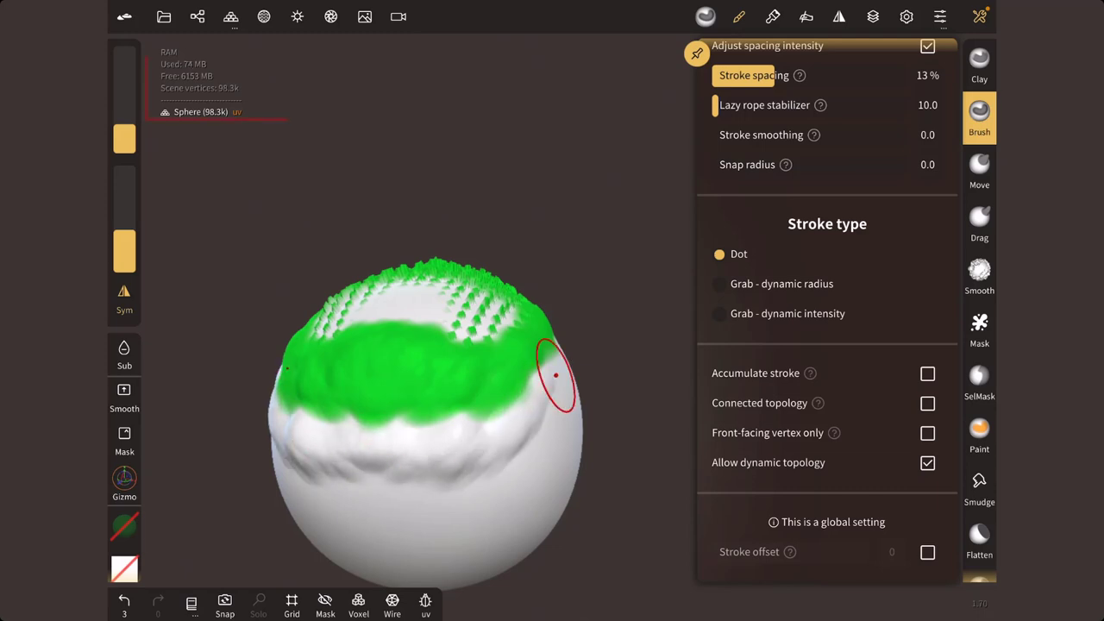
- Re-enable stroke painting and paint a second green band along the lower ridge
click(124, 526)
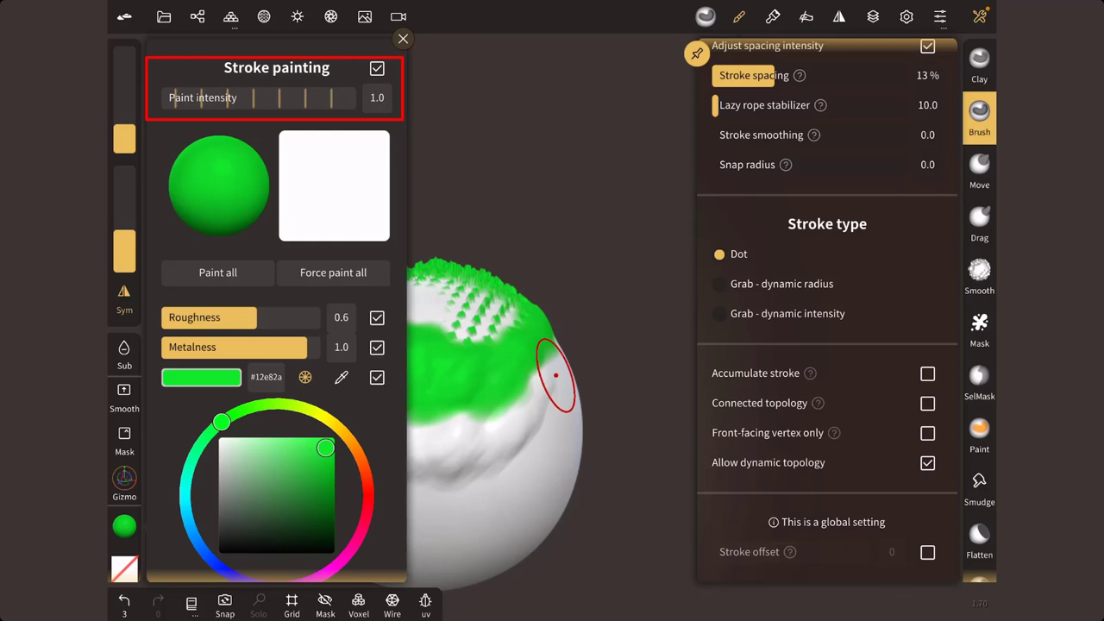
click(555, 375)
mouse_move(540, 405)
mouse_down()
mouse_move(414, 488)
mouse_move(377, 489)
mouse_up()
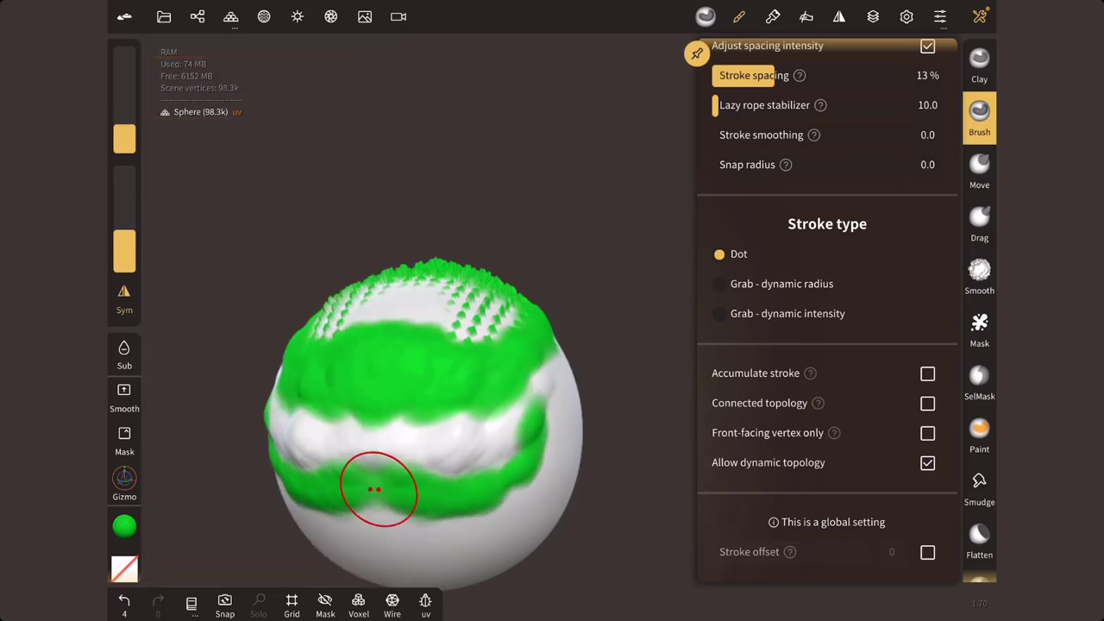
- With the Move tool, pull a mirrored spike from the sphere's top edge
mouse_move(419, 288)
mouse_down()
mouse_move(581, 394)
mouse_move(524, 238)
mouse_move(494, 265)
mouse_up()
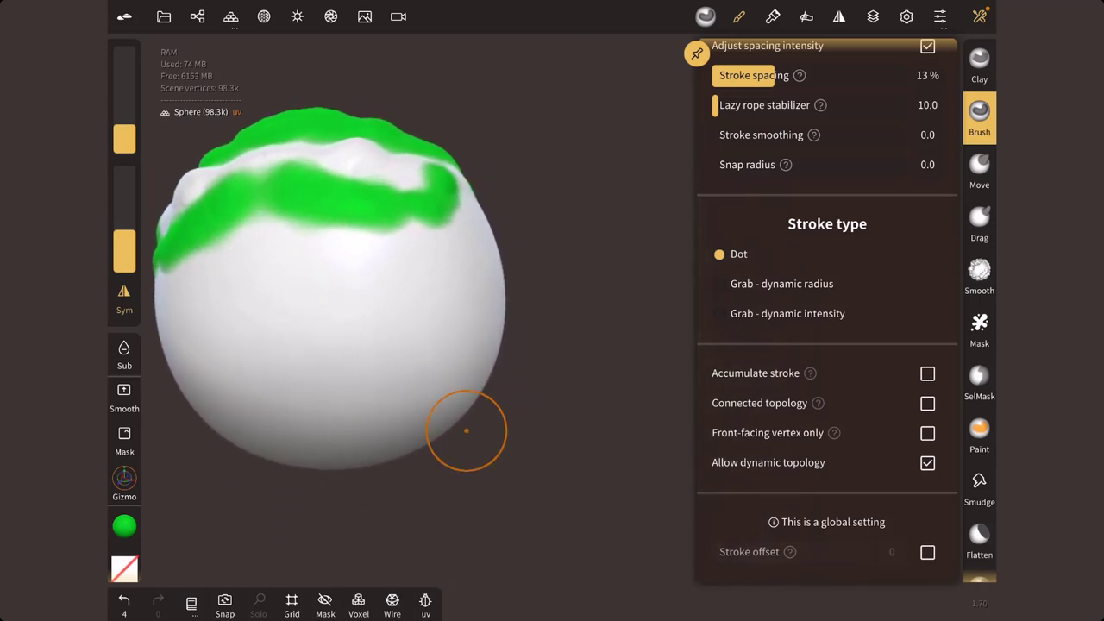
mouse_move(465, 430)
mouse_down()
mouse_move(562, 338)
mouse_move(562, 357)
mouse_up()
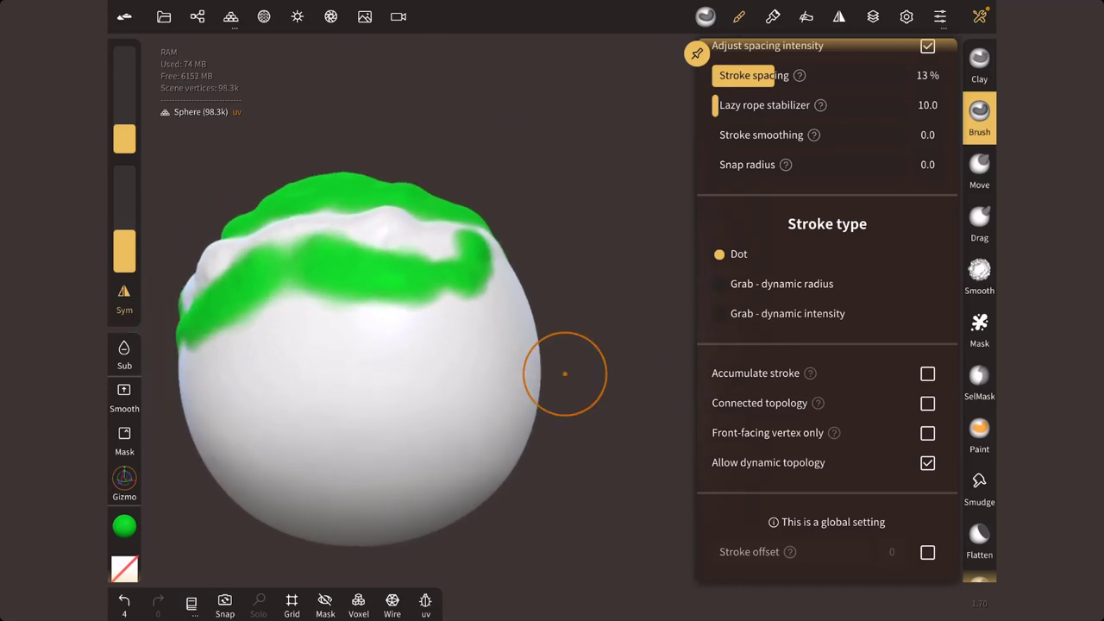
click(979, 168)
drag(488, 246, 513, 207)
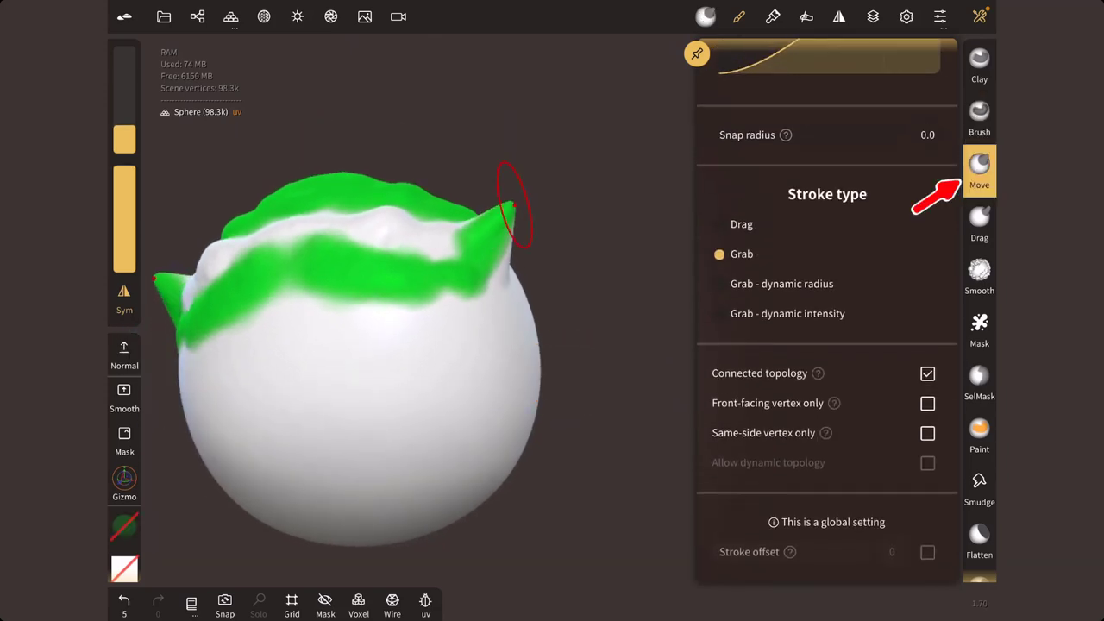
- Pull three small mirrored bumps from the sphere's edge with Move
drag(504, 259, 513, 246)
drag(494, 297, 501, 293)
drag(495, 333, 517, 331)
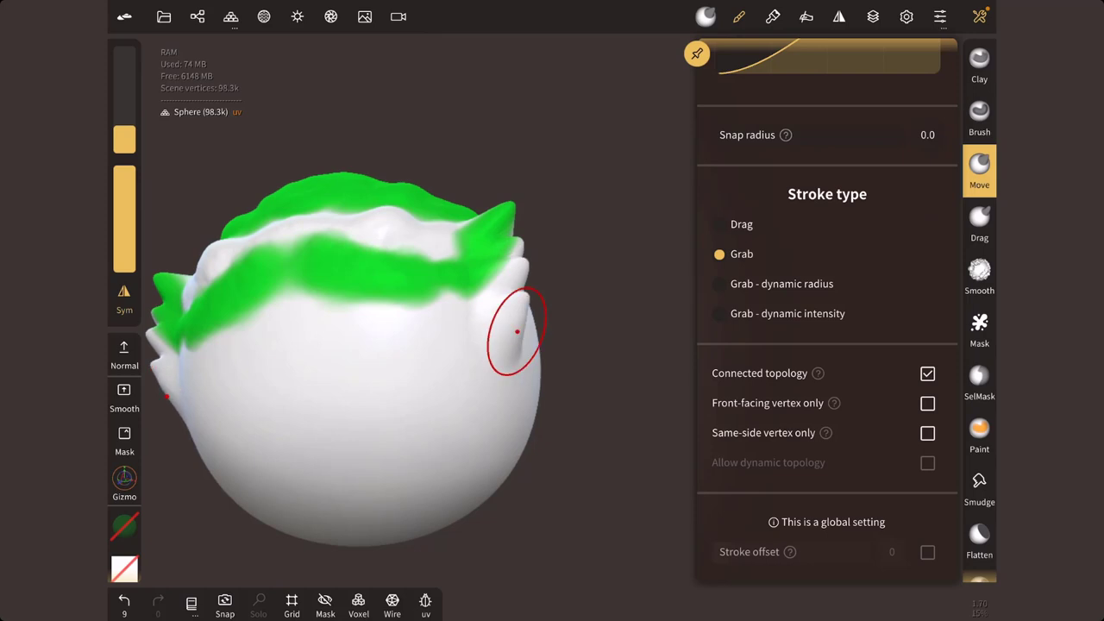
- Enable painting for Move strokes and pull two green-painted spikes from the sphere's side
click(125, 526)
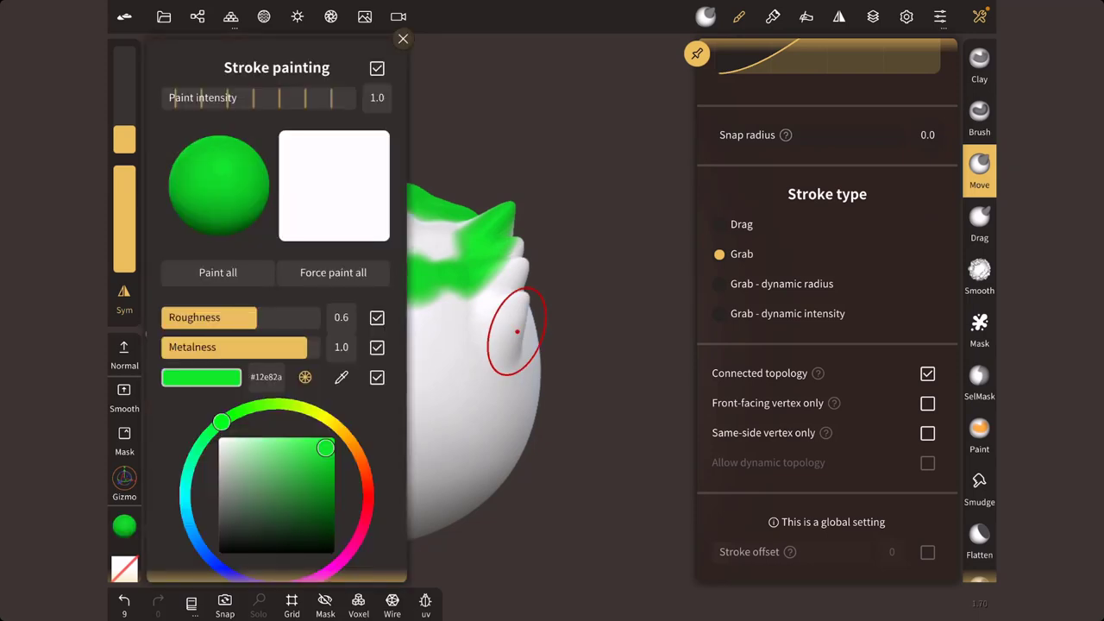
click(517, 331)
mouse_move(501, 313)
mouse_down()
mouse_move(511, 303)
mouse_move(514, 319)
mouse_up()
drag(502, 279, 528, 251)
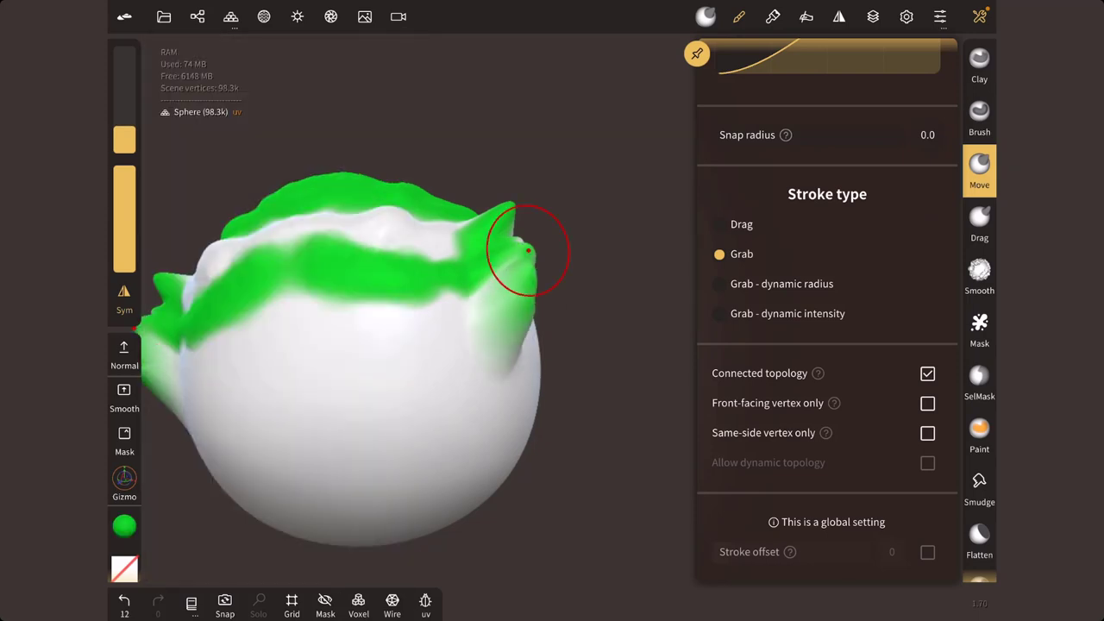
drag(578, 475, 606, 486)
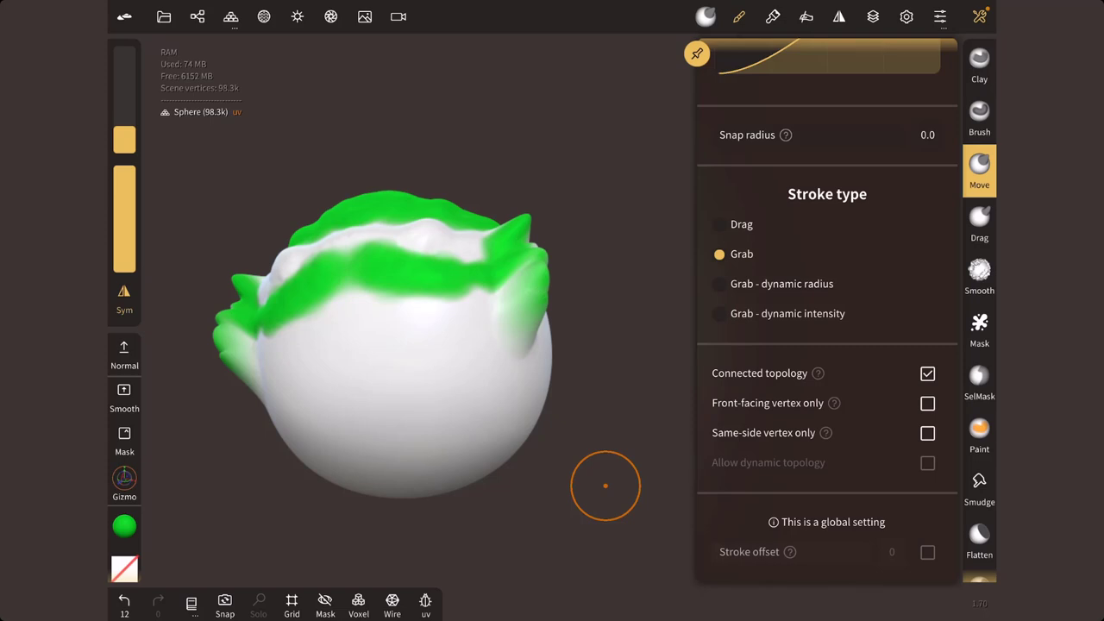
- Show the Painting - Move settings, check the colour swatch, and select the Smudge tool
click(772, 17)
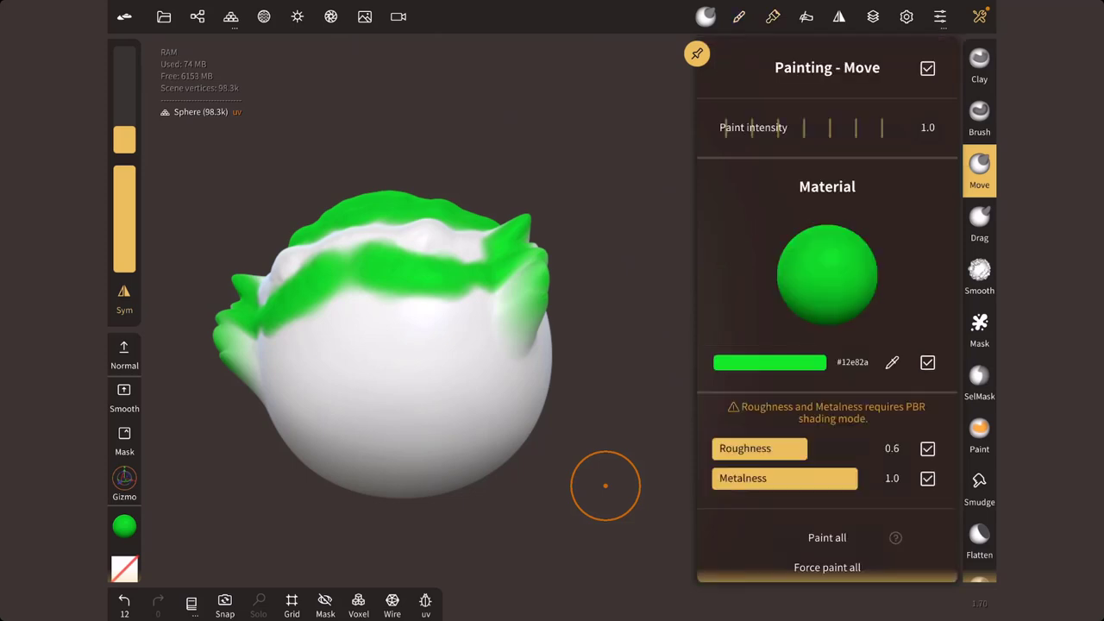
click(124, 526)
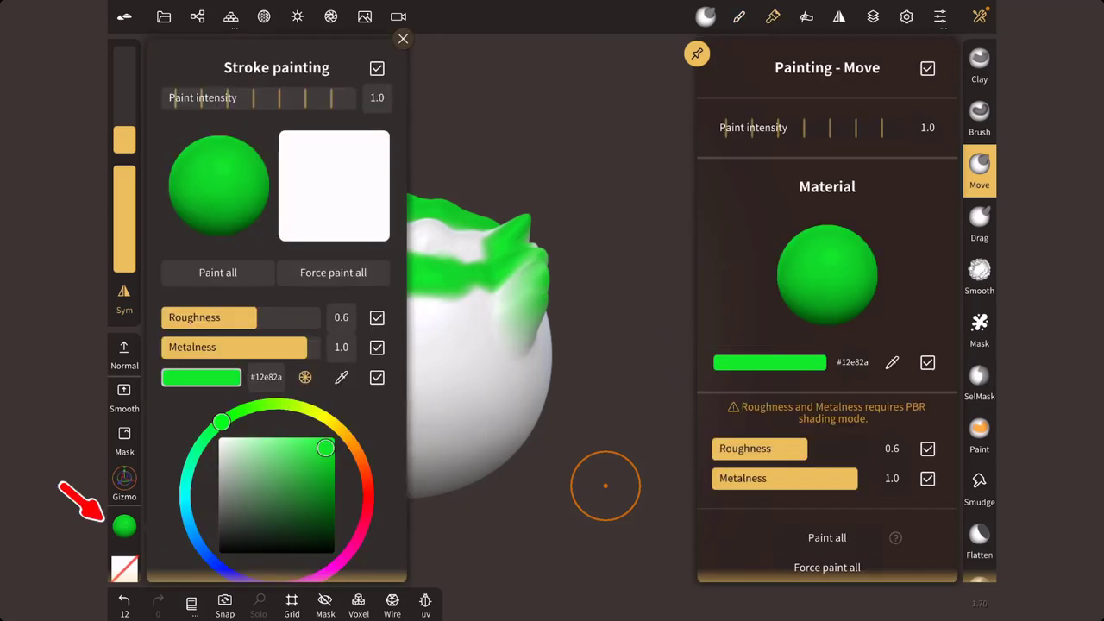
click(603, 169)
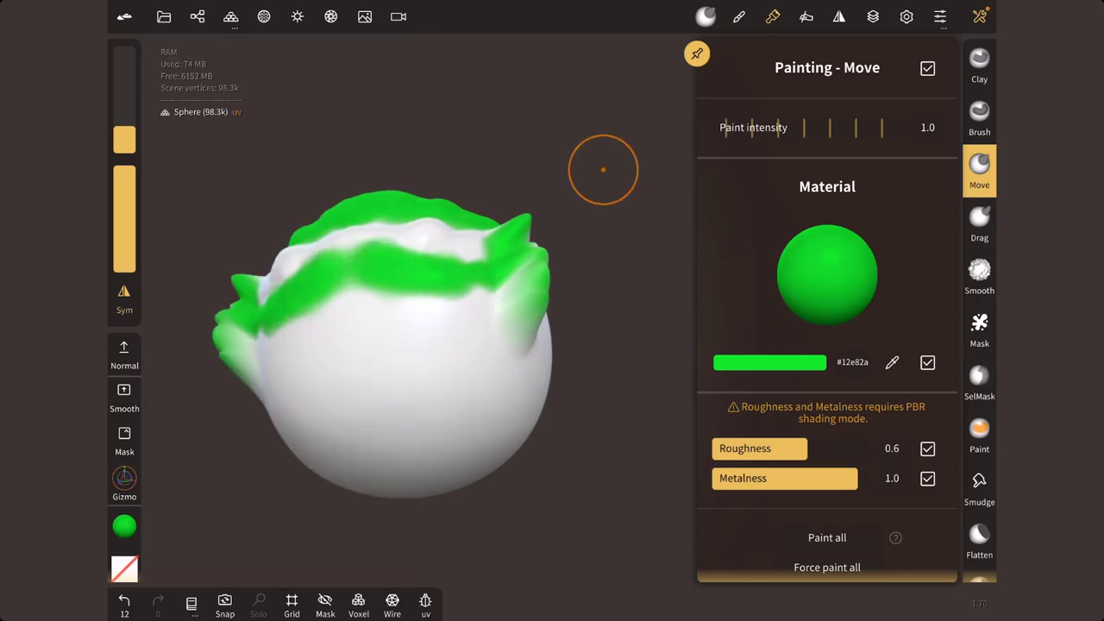
click(979, 488)
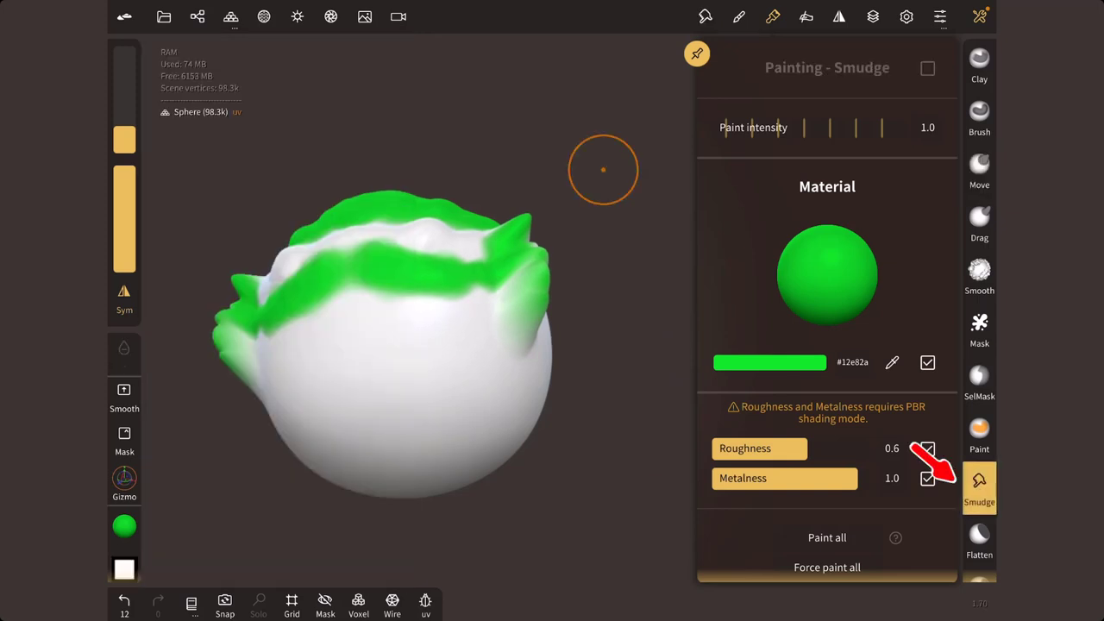